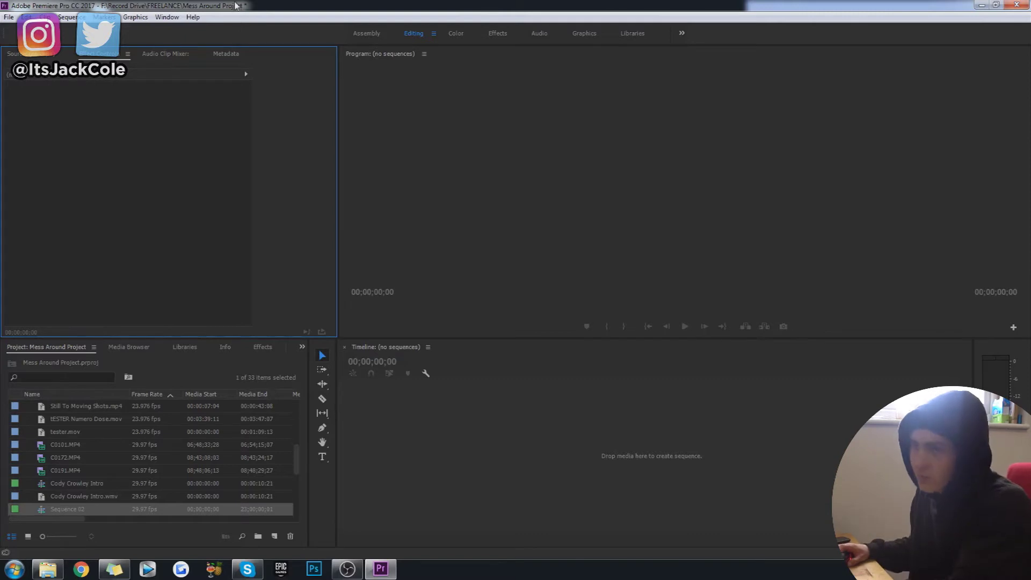
left_click(71, 17)
left_click(131, 4)
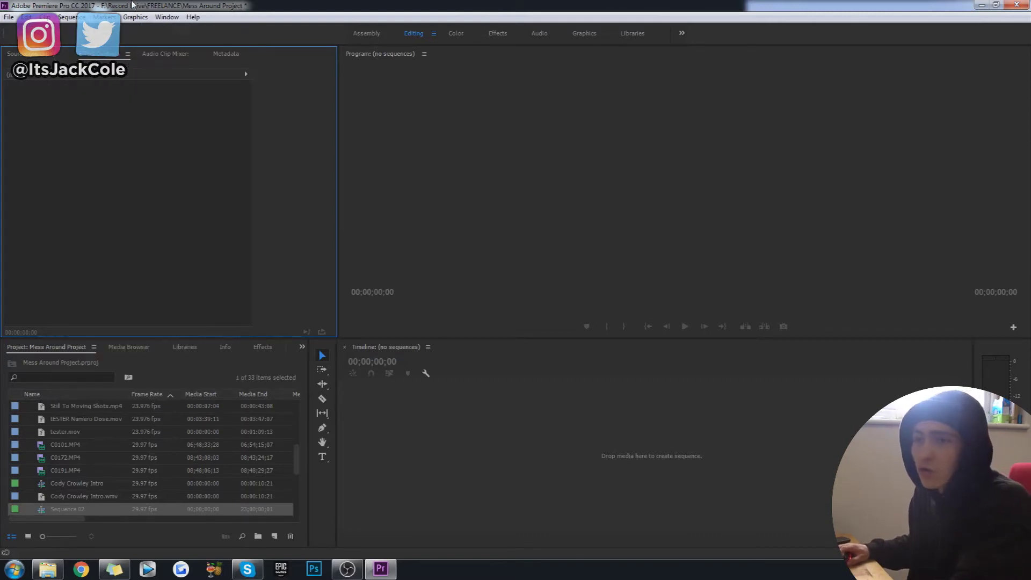
left_click(513, 484)
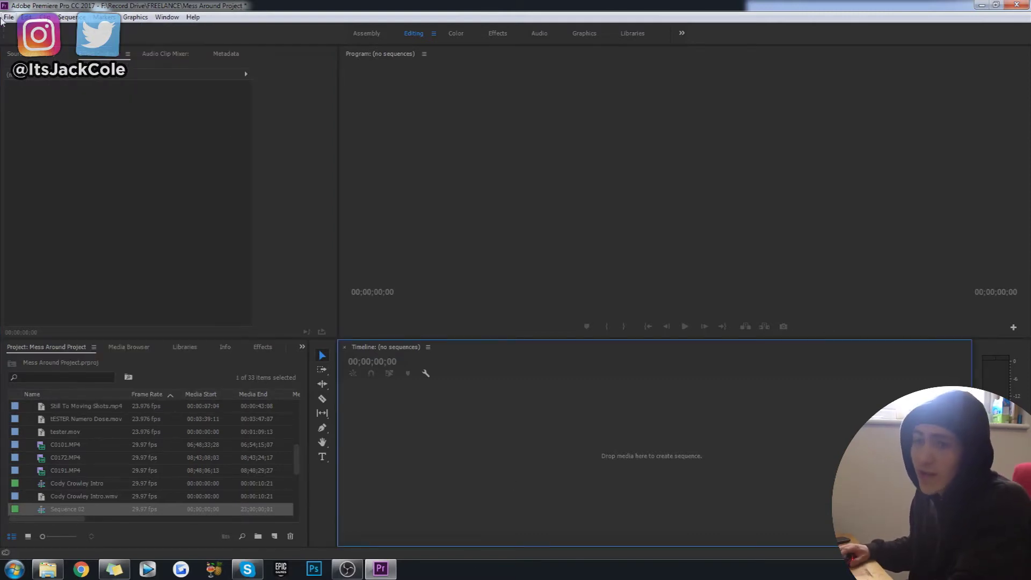
- Start a new sequence and set its editing mode to Custom
left_click(8, 17)
mouse_move(156, 30)
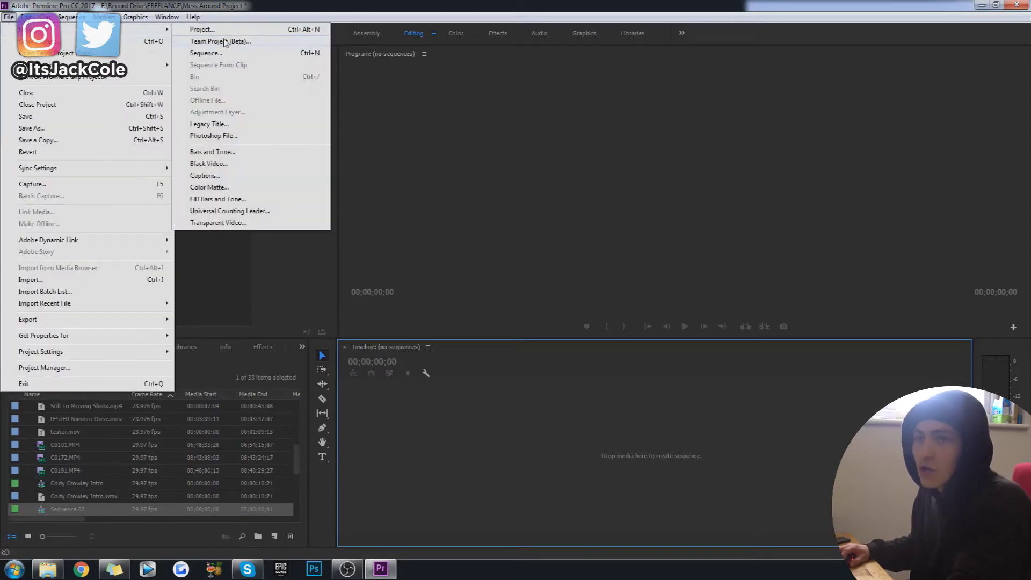
left_click(263, 53)
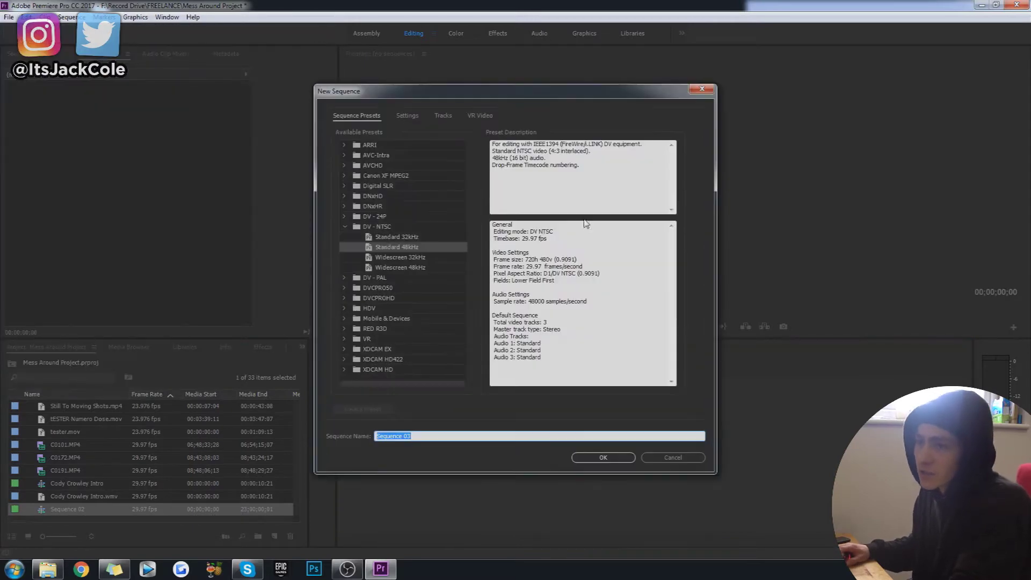
left_click(404, 115)
left_click(465, 135)
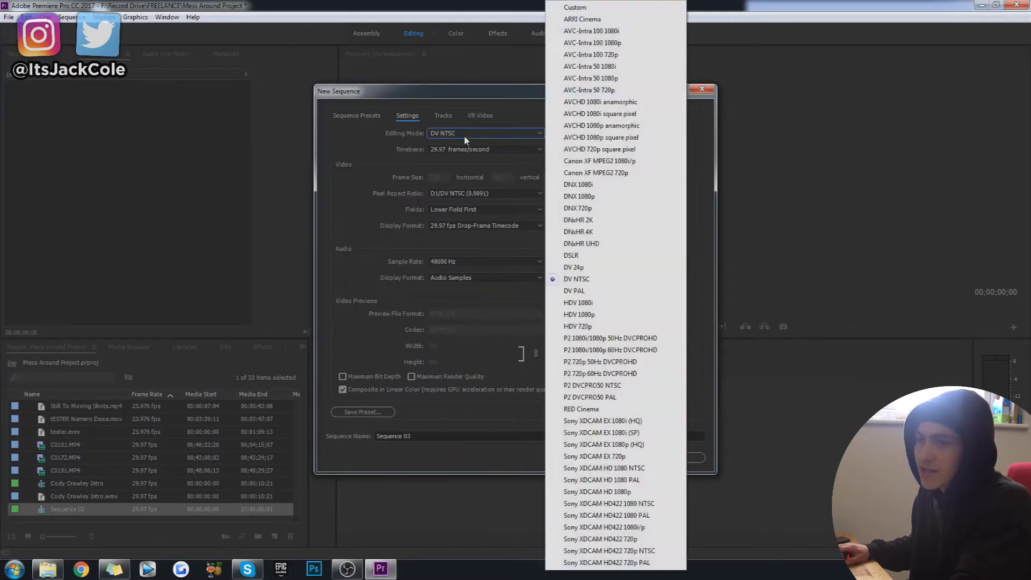
left_click(572, 7)
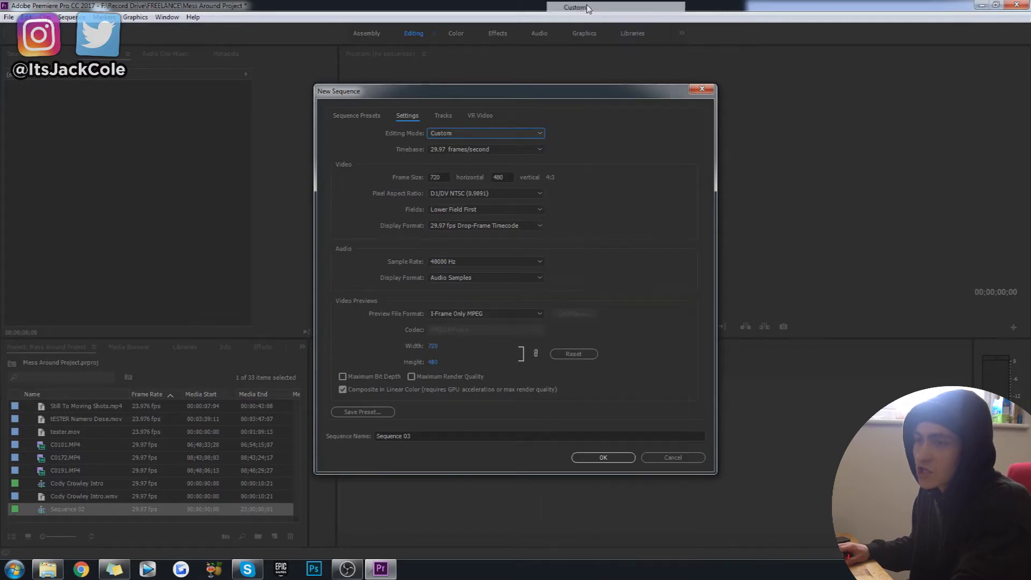
- Set the sequence's frame size to 820 horizontal by 462 vertical, create it and keep the program preview at Fit
left_click(437, 176)
double_click(438, 176)
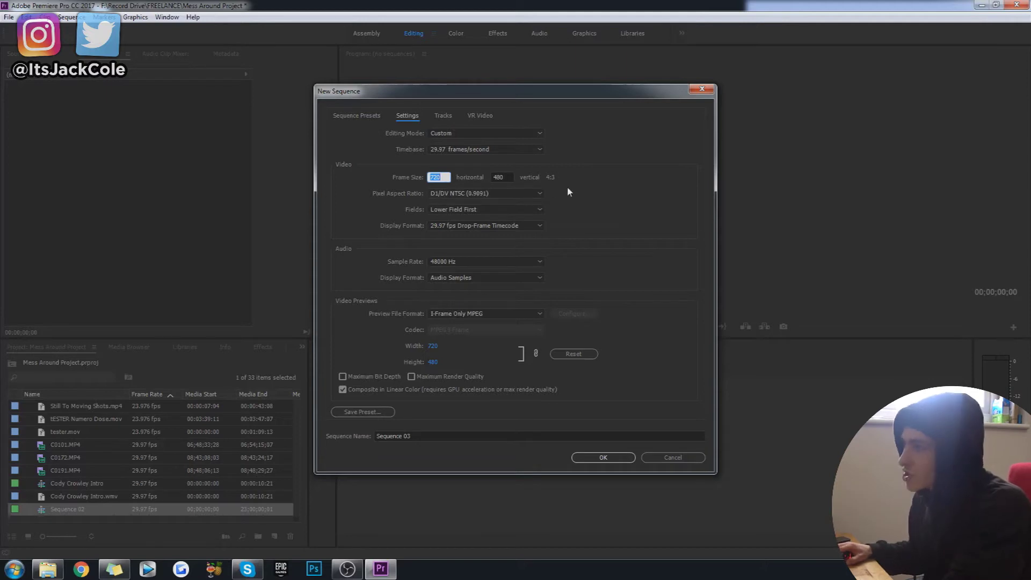
key("BackSpace")
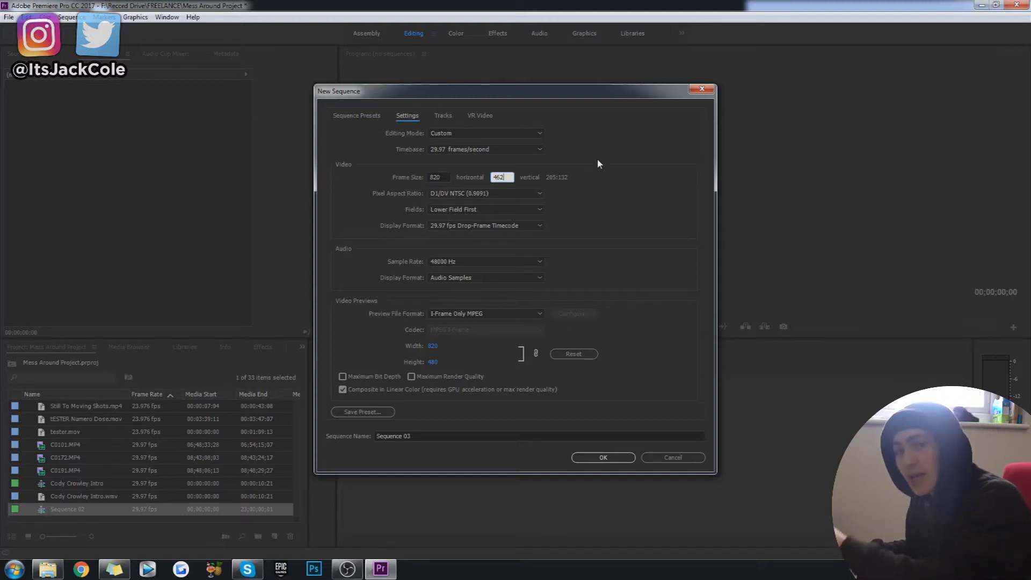
left_click(603, 458)
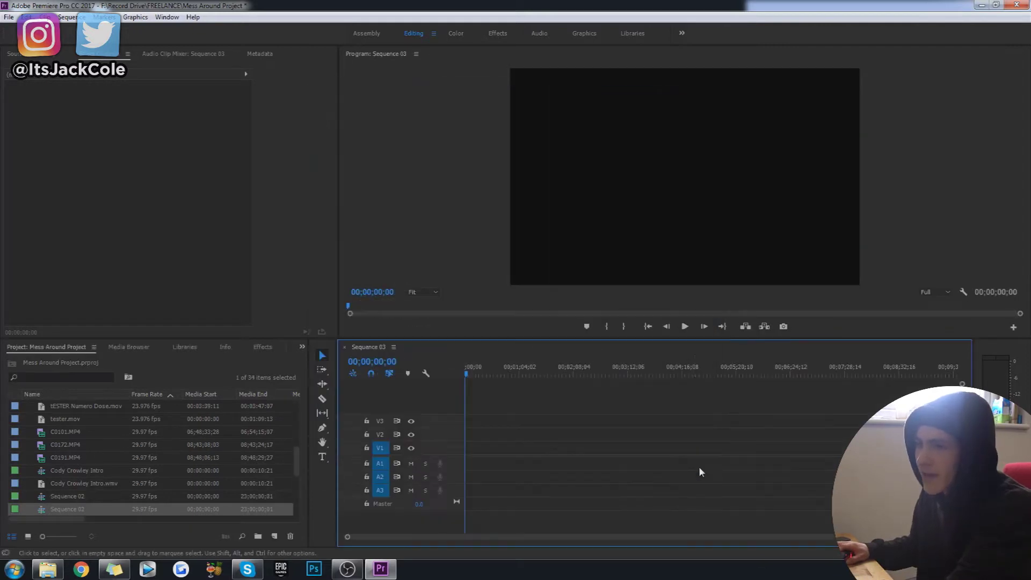
left_click(426, 294)
left_click(428, 305)
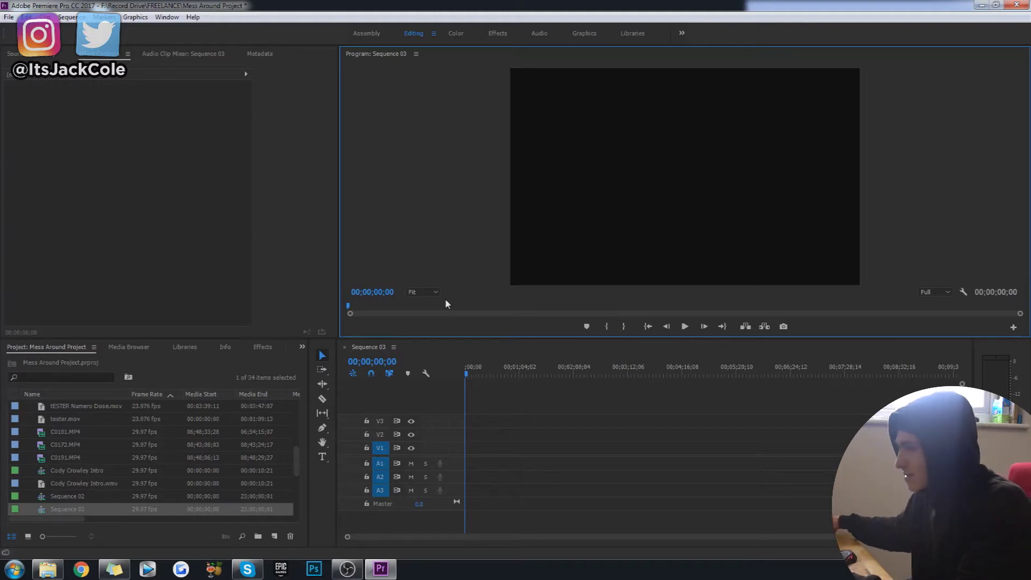
- Place the clips C0140.MP4 through C0144.MP4 at the start of track V1, keeping the existing sequence settings
scroll(124, 455, "up", 8)
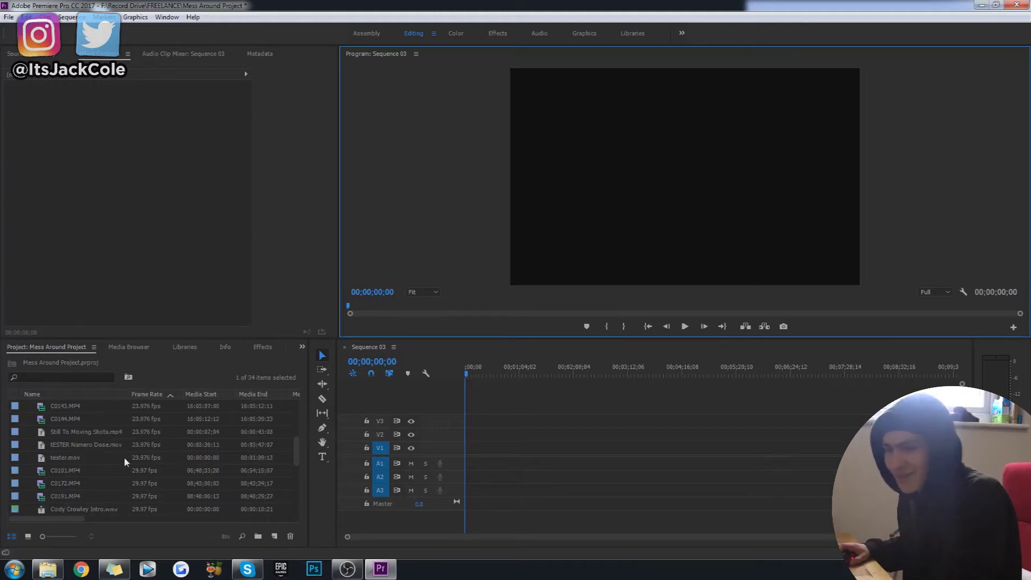
scroll(59, 424, "down", 2)
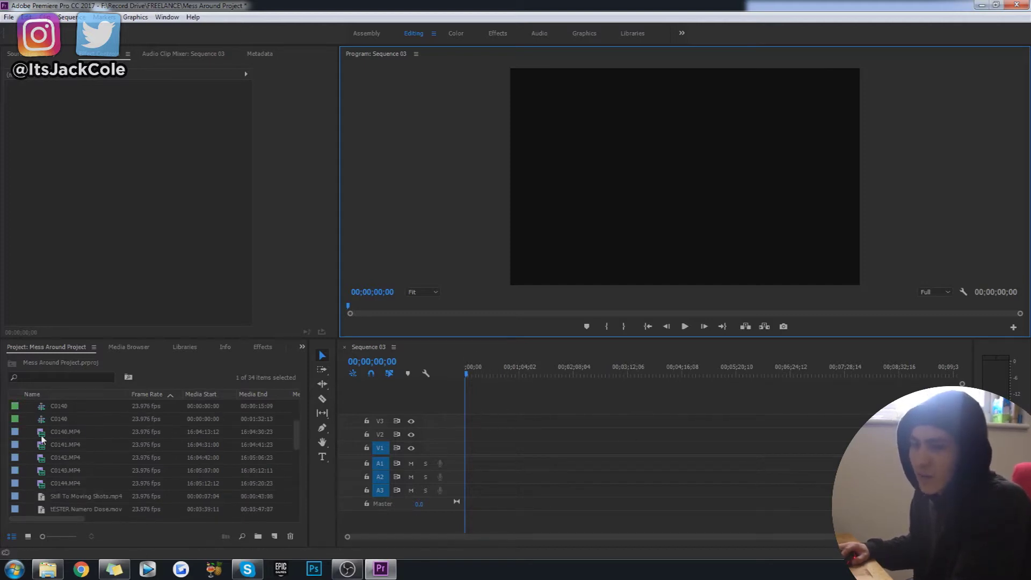
left_click(43, 436)
scroll(136, 485, "down", 5)
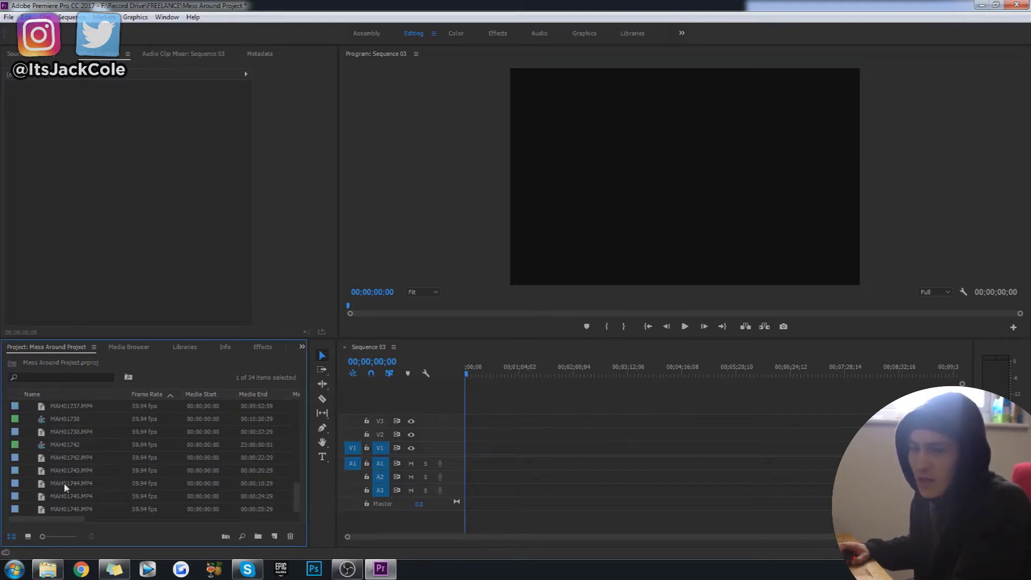
scroll(66, 452, "up", 5)
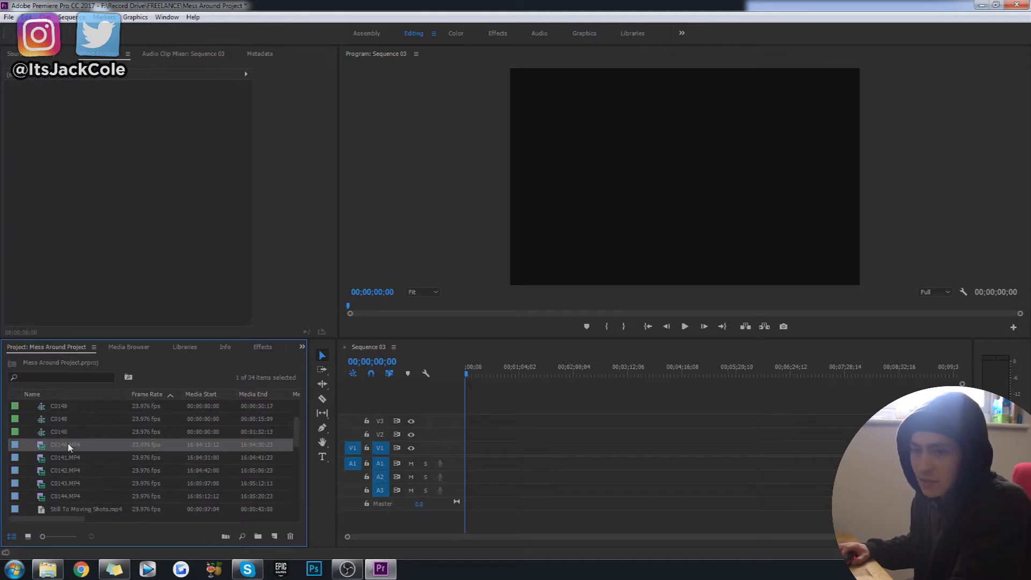
left_click(64, 492, "shift")
left_click_drag(65, 492, 481, 465)
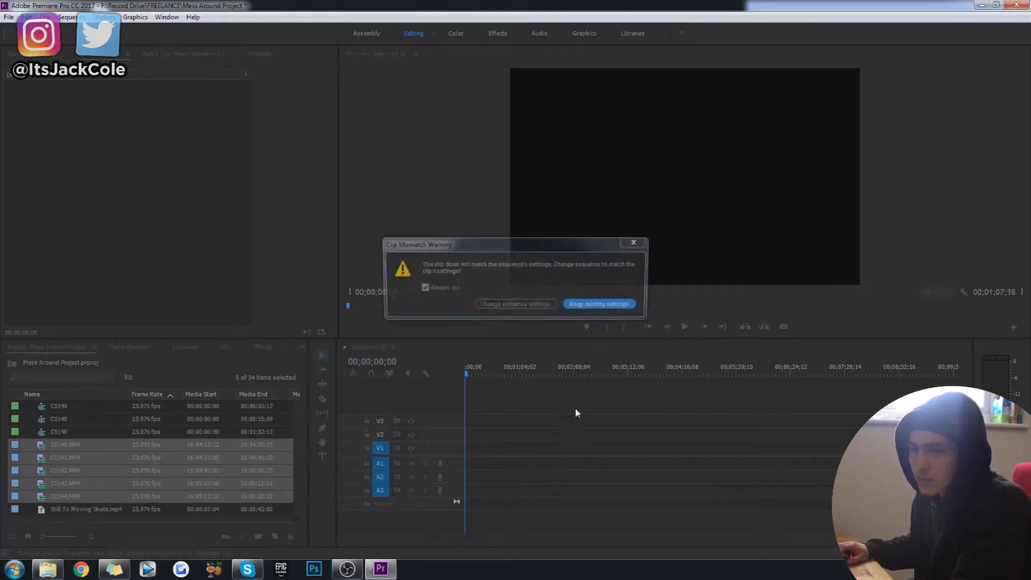
left_click(601, 305)
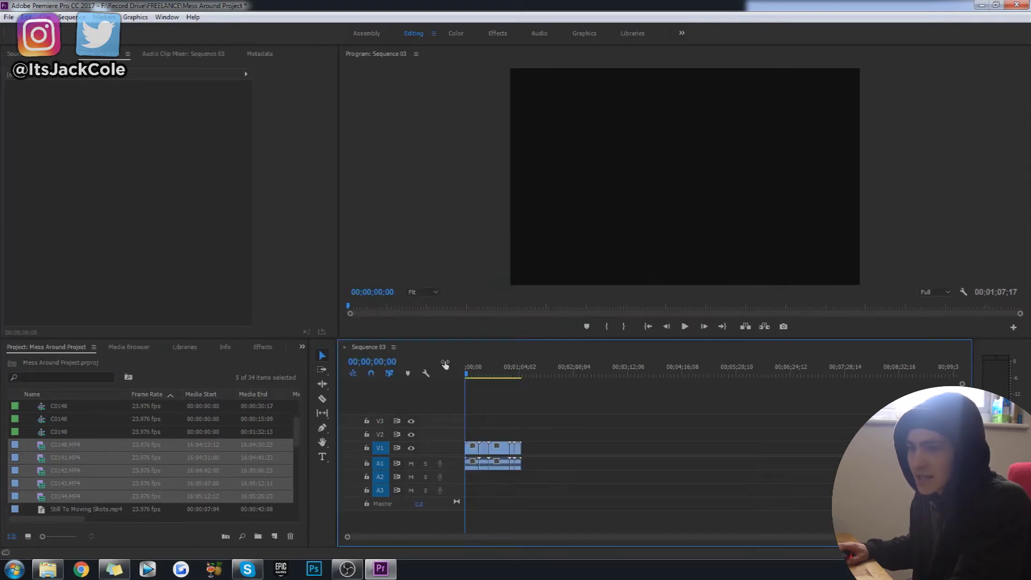
- Play and scrub through the placed clips to examine how their footage is framed in the sequence
key("space")
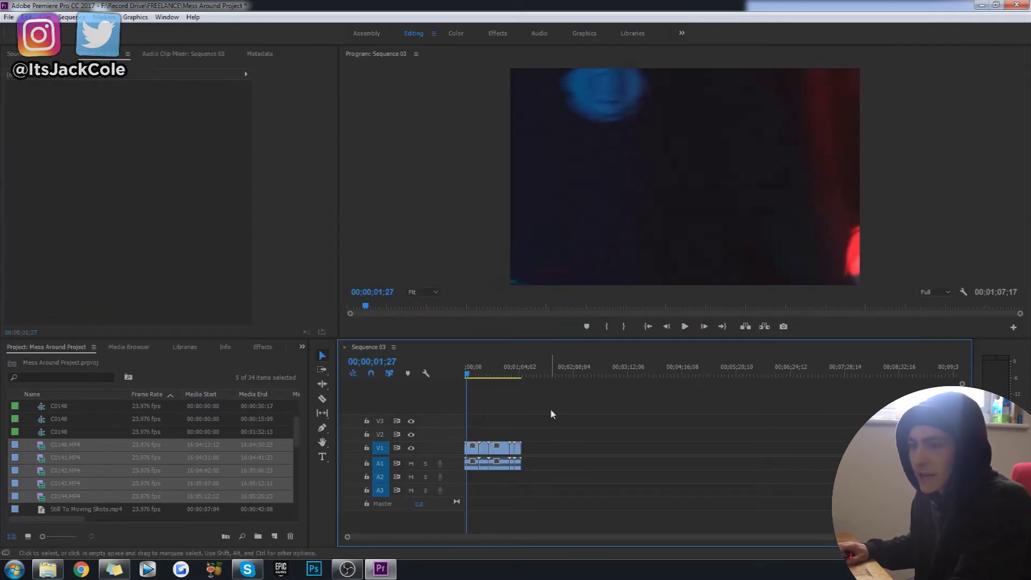
left_click(472, 451)
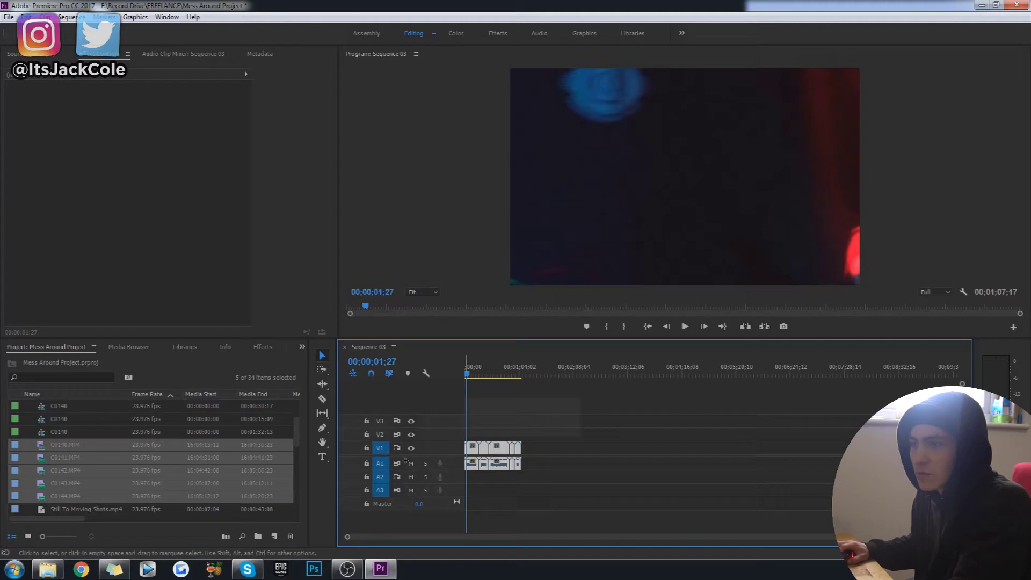
right_click(495, 449)
right_click(475, 451)
left_click(714, 373)
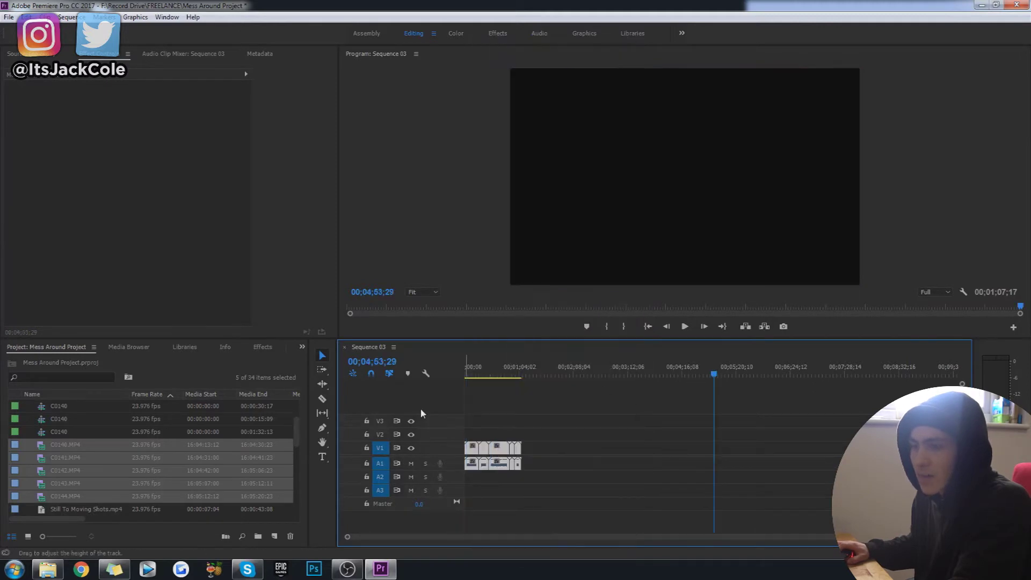
left_click_drag(472, 373, 478, 377)
left_click(564, 404)
key("space")
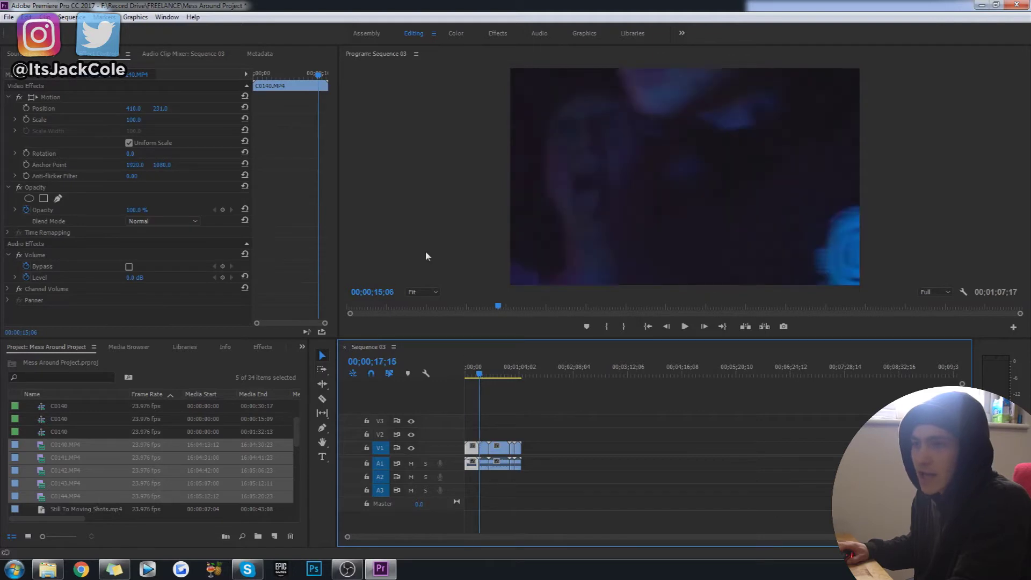
left_click(631, 440)
left_click(487, 374)
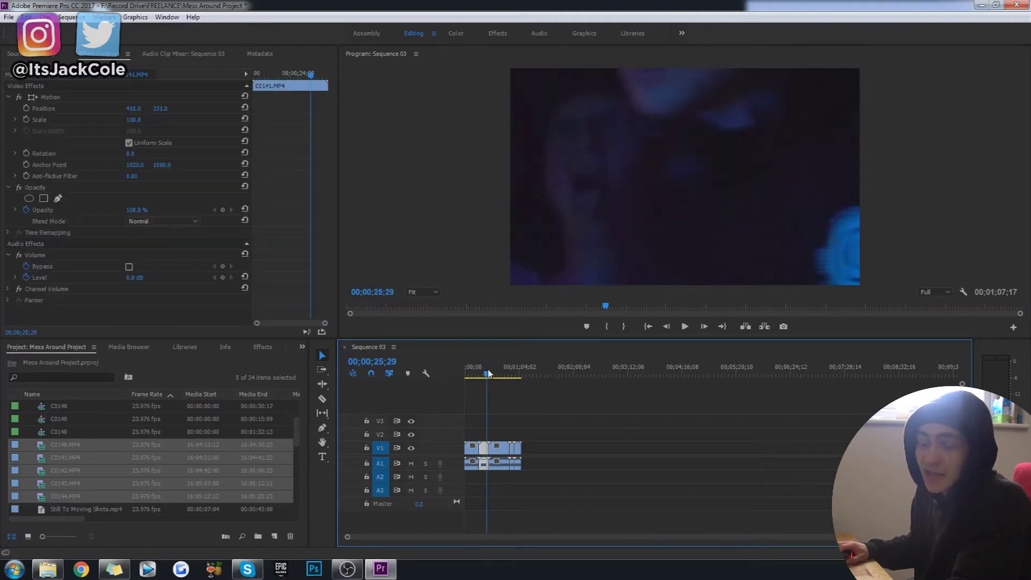
left_click_drag(488, 372, 494, 372)
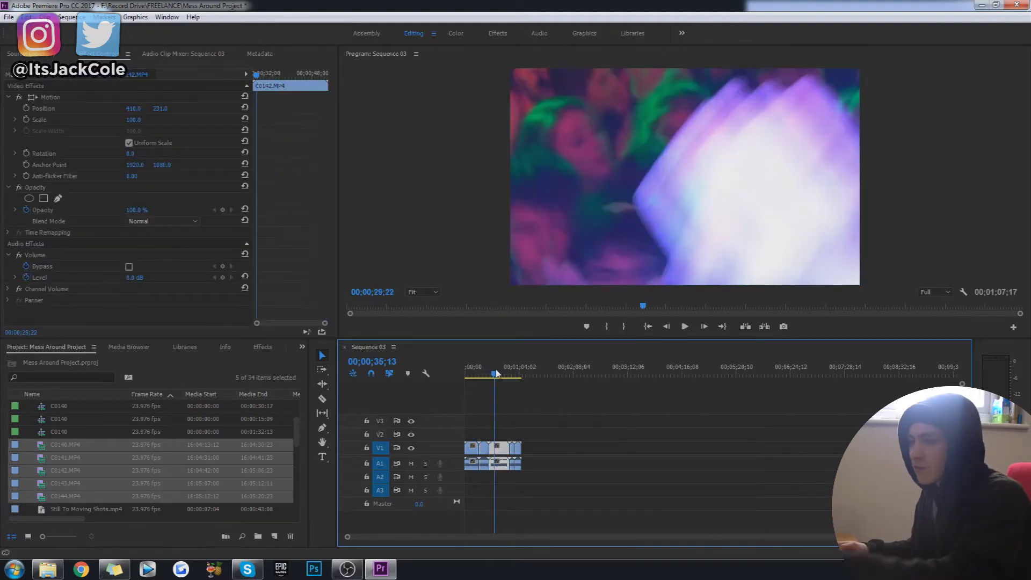
left_click(515, 406)
left_click(505, 375)
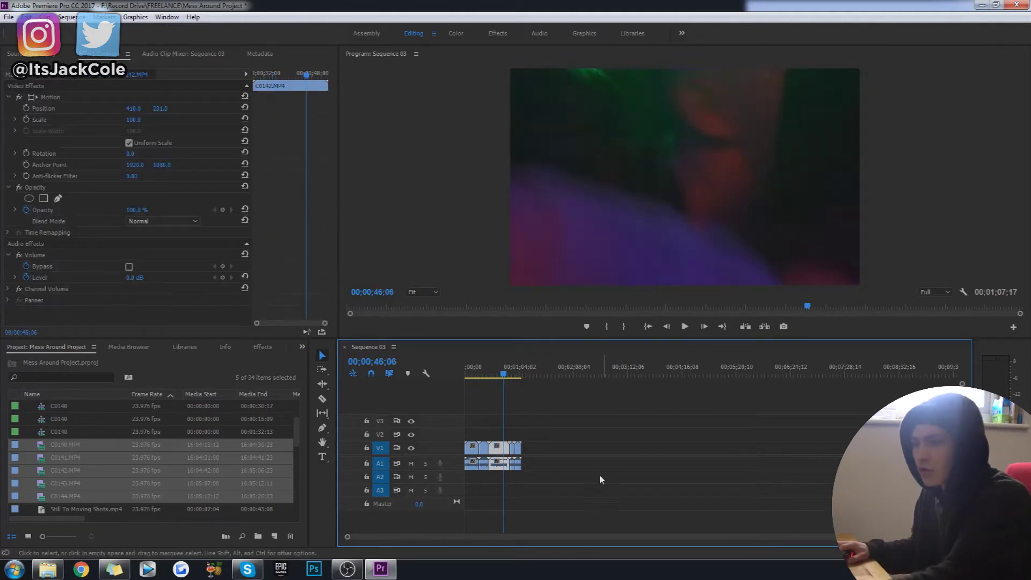
- Fit all the clips on the timeline to the sequence's frame size and check the framing in the first clip
left_click_drag(578, 410, 412, 446)
right_click(504, 455)
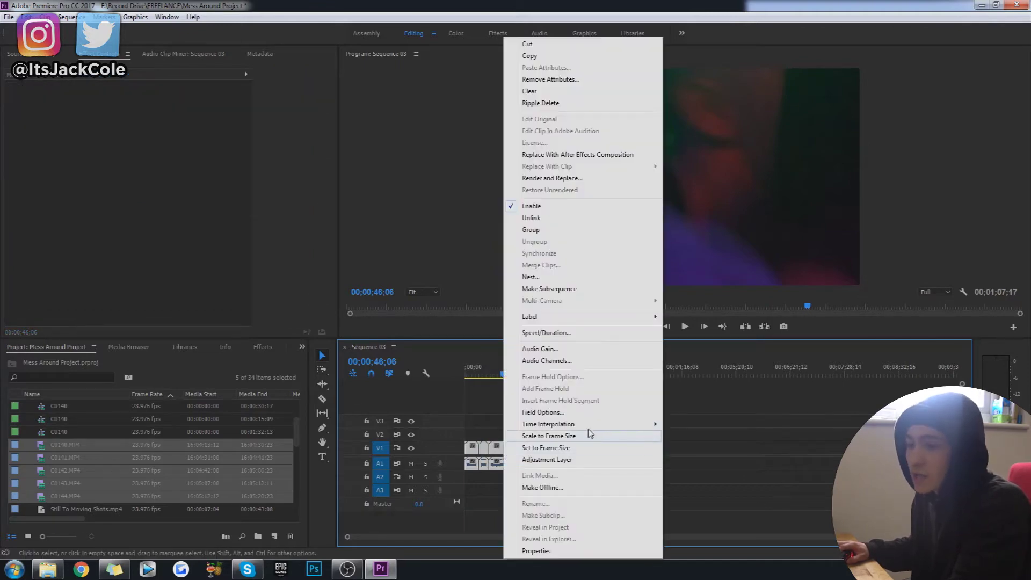
left_click(591, 434)
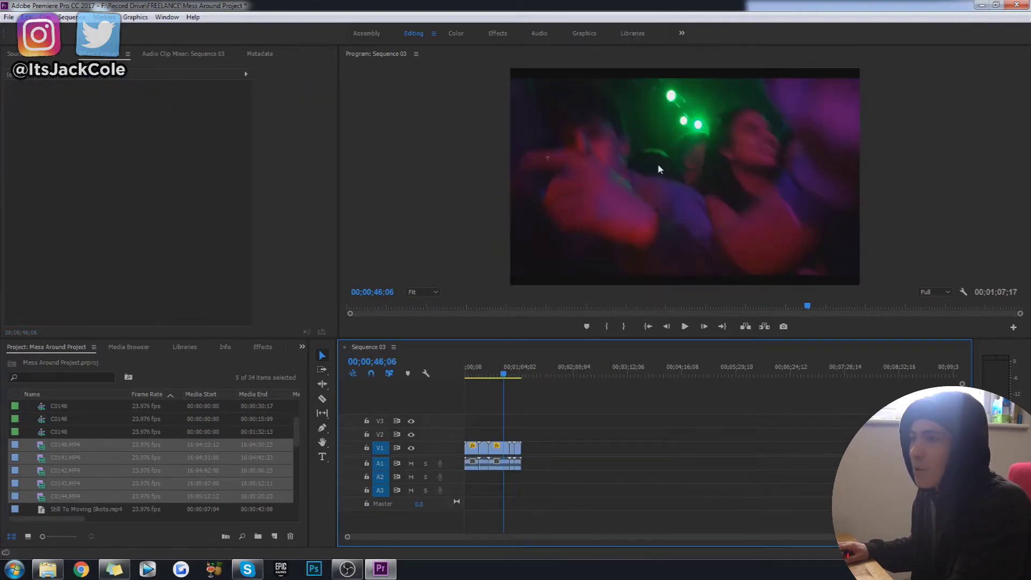
left_click(475, 375)
- Try Scale to Frame Size on all the timeline clips and restore their previous fit
left_click_drag(572, 420, 414, 448)
right_click(512, 456)
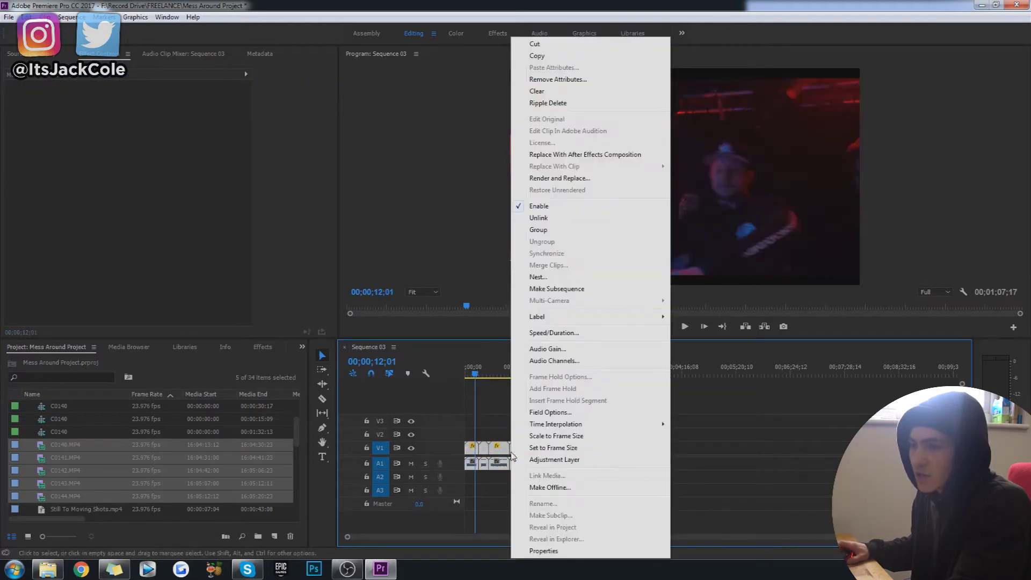
left_click(560, 437)
right_click(500, 447)
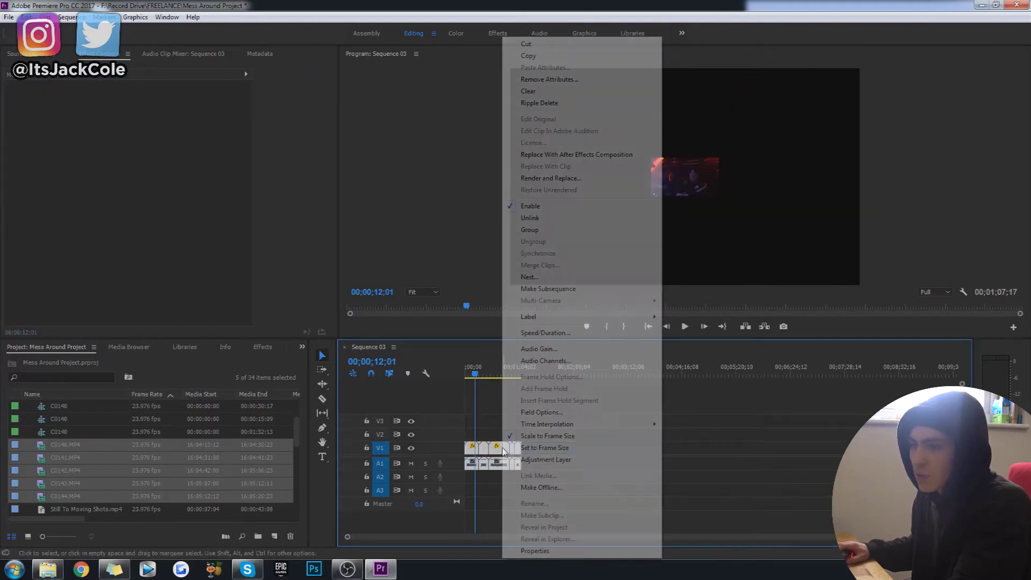
left_click(564, 449)
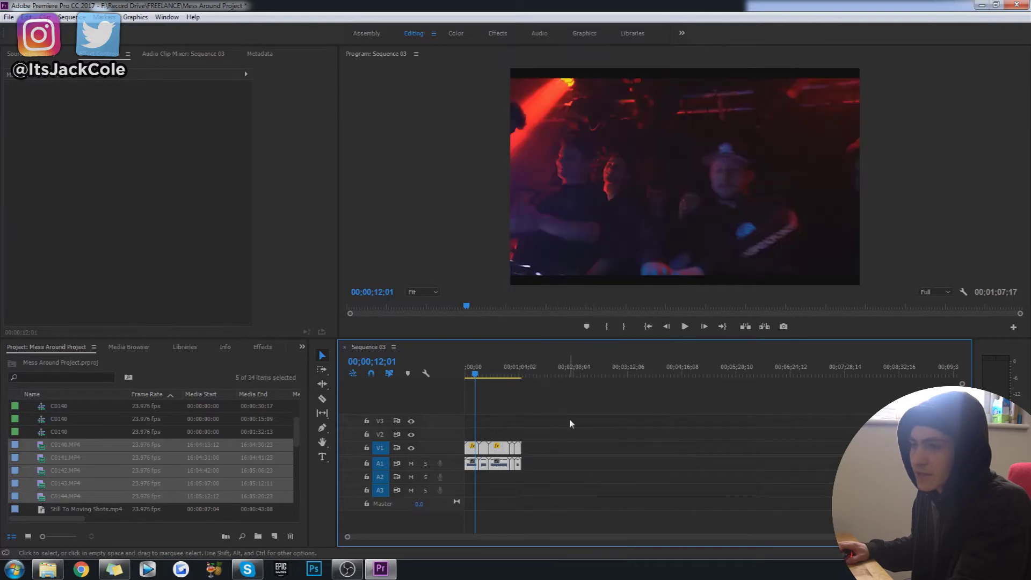
key("ctrl+a")
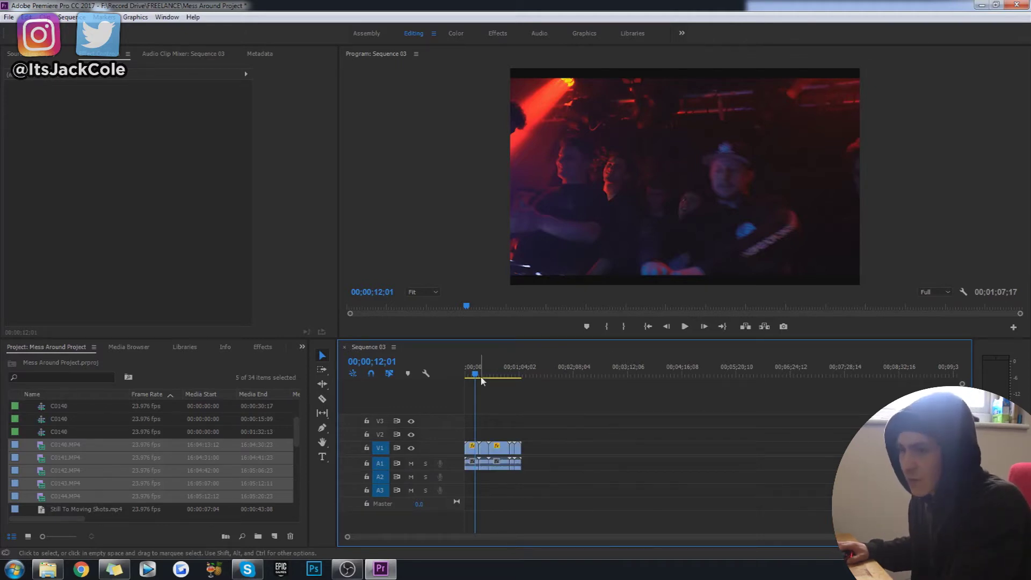
- Return the playhead to the sequence start and add C0101.MP4, C0172.MP4 and C0191.MP4 to track V1 after the existing clips, leaving a gap
left_click_drag(481, 379, 461, 388)
left_click(540, 431)
left_click(140, 433)
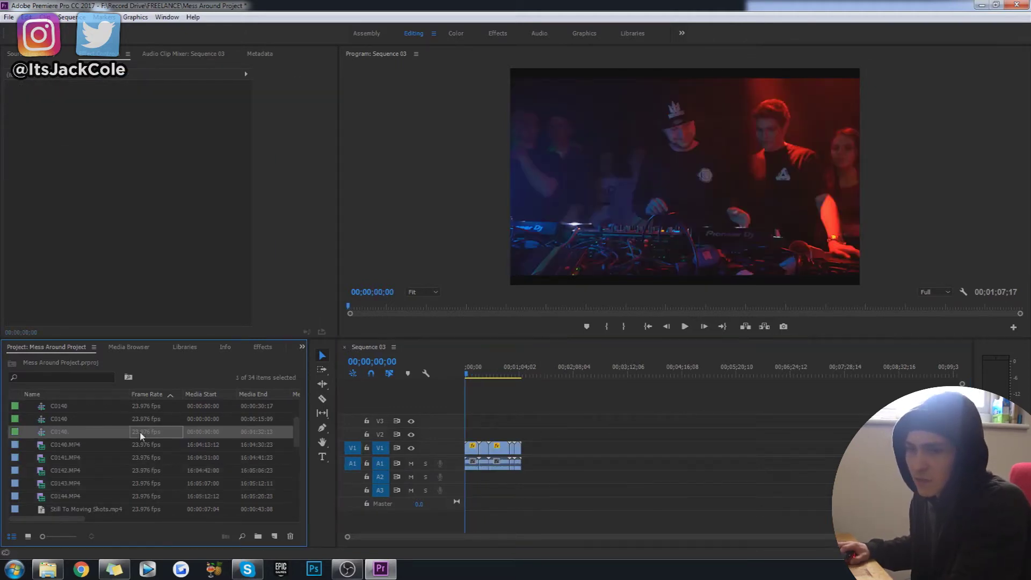
scroll(140, 433, "down", 5)
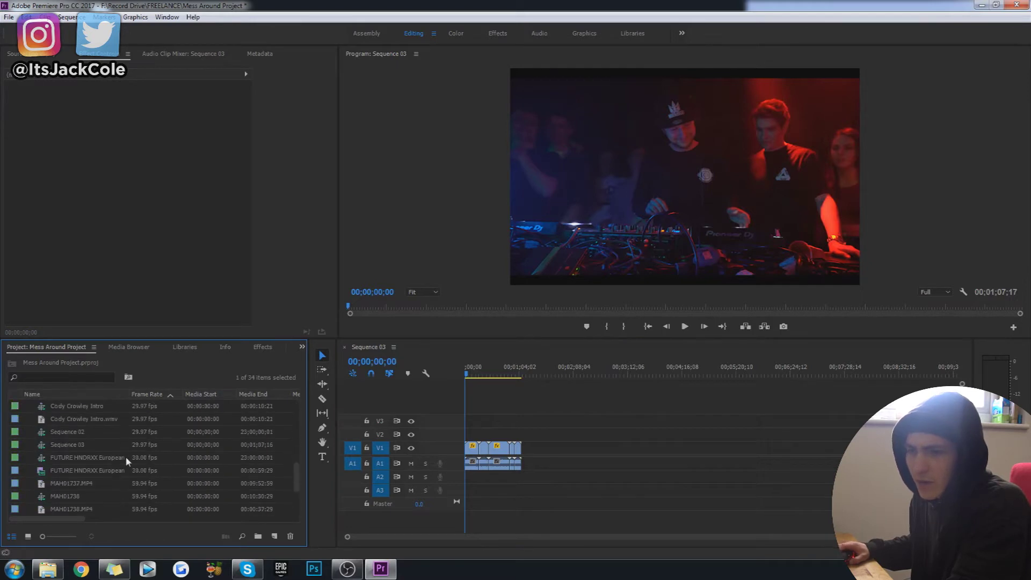
scroll(125, 459, "down", 2)
left_click(31, 458)
scroll(48, 460, "up", 2)
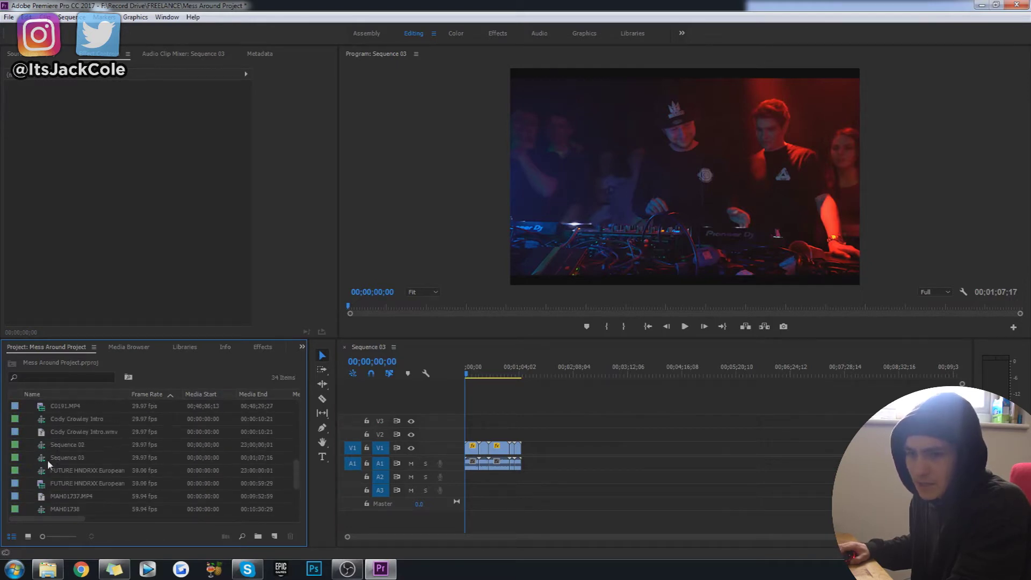
scroll(47, 460, "up", 3)
left_click(43, 484)
left_click(44, 462)
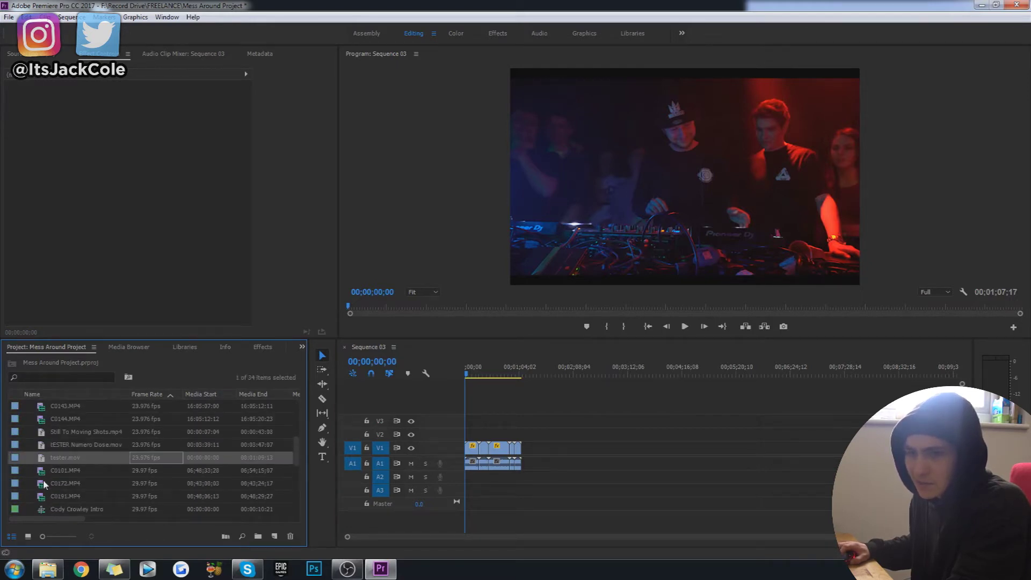
left_click(50, 473)
left_click(47, 497, "shift")
left_click_drag(44, 472, 728, 454)
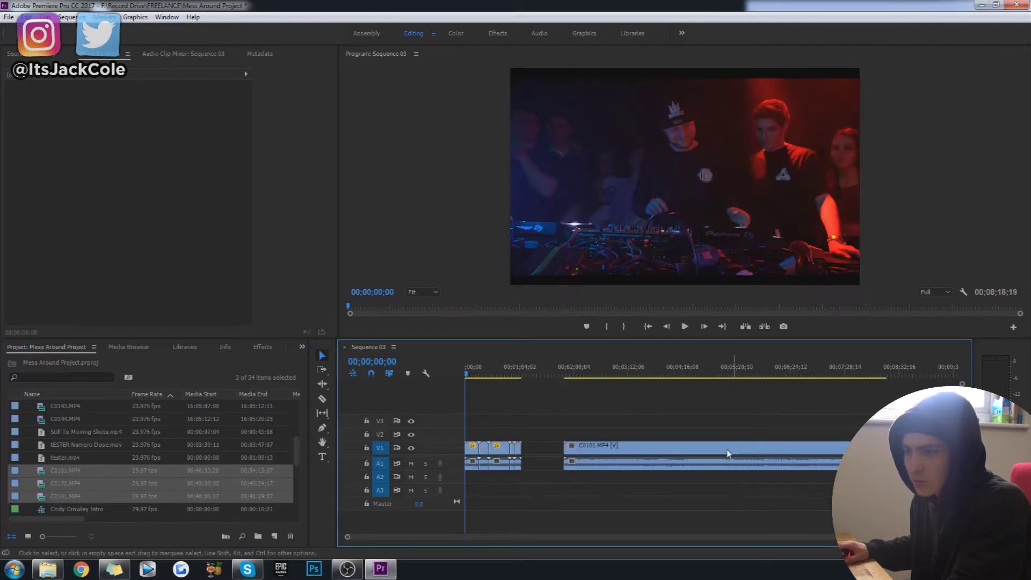
- Move the playhead to the start of C0101.MP4 on the timeline and apply Set to Frame Size to that clip
left_click(699, 457)
left_click(566, 373)
left_click(600, 411)
left_click(640, 455)
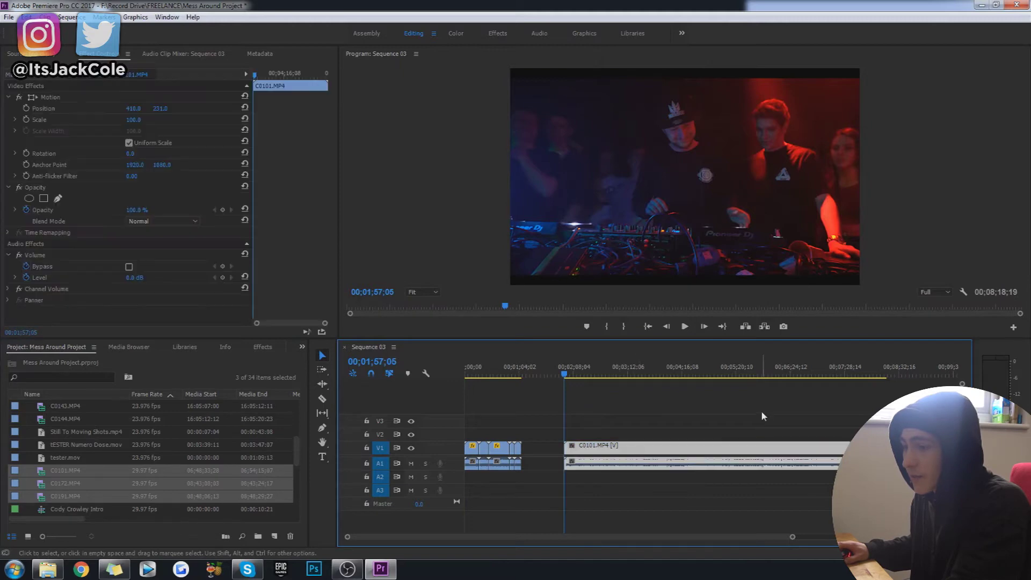
left_click(761, 416)
left_click(660, 458)
right_click(662, 457)
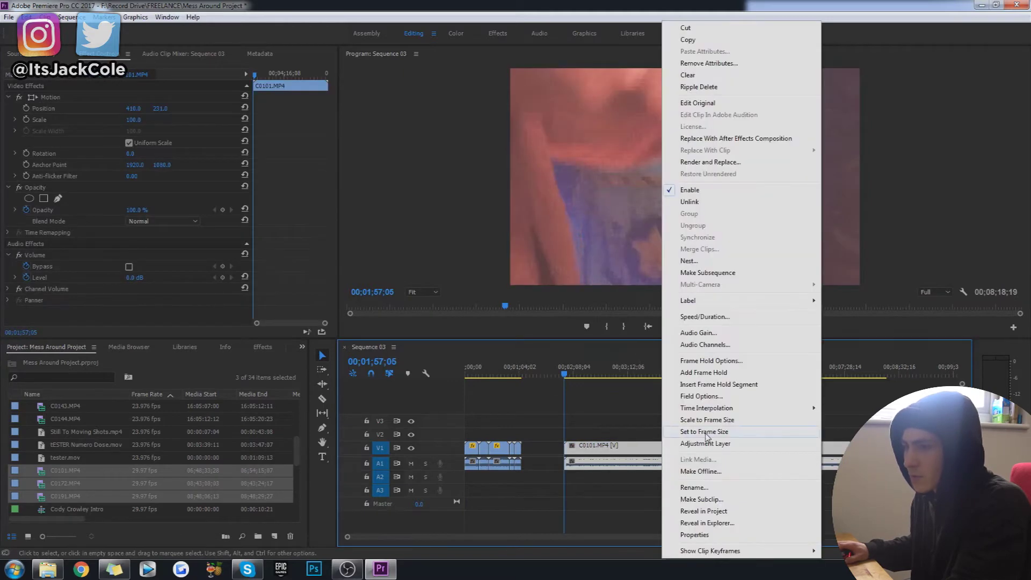
left_click(707, 433)
- Apply Set to Frame Size to the other added clips after C0101.MP4 and check the framing further along the sequence
left_click_drag(912, 416, 865, 462)
right_click(862, 457)
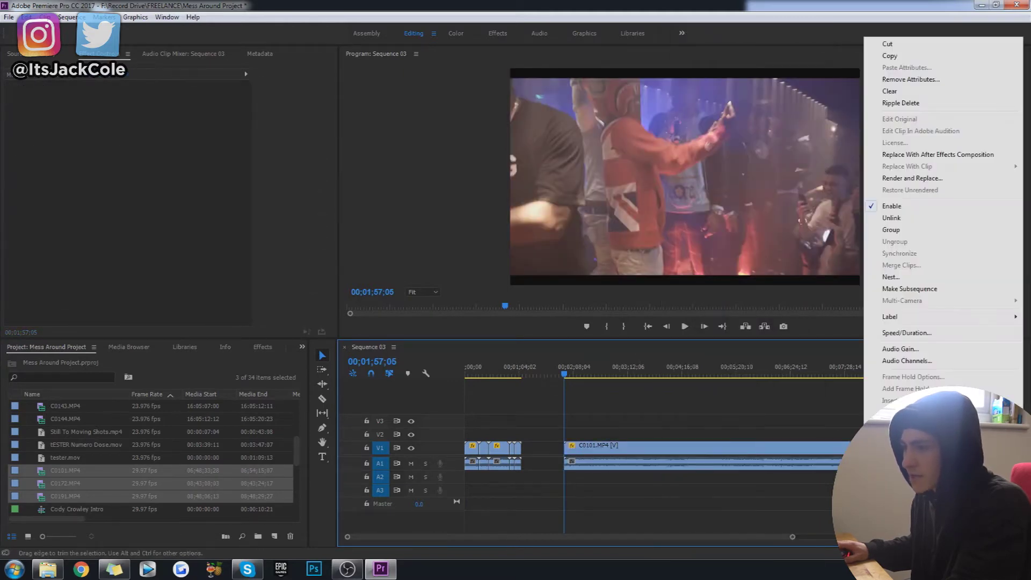
left_click(907, 434)
left_click(635, 373)
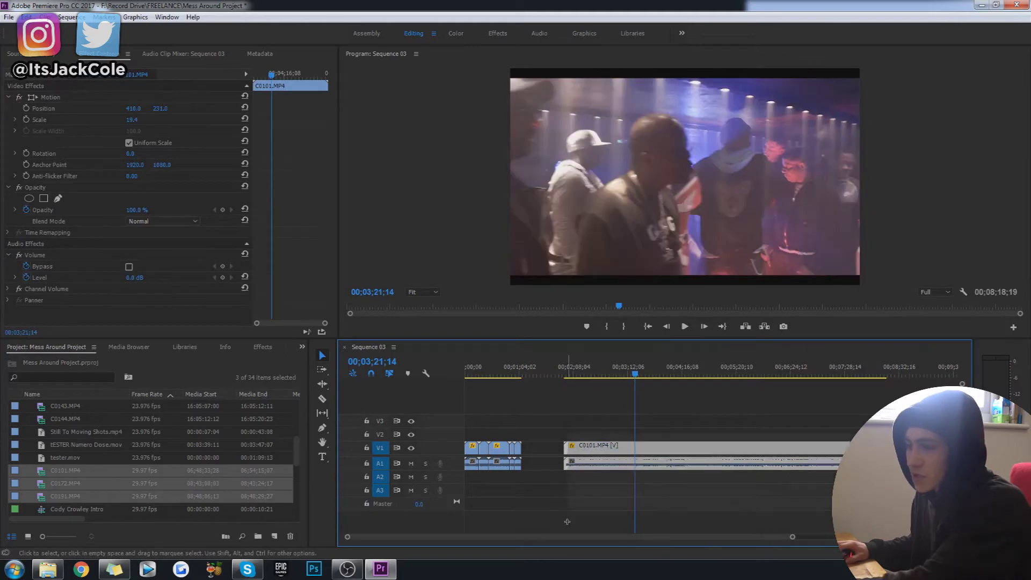
- Delete C0101.MP4, C0172.MP4 and C0191.MP4 from the timeline and return the playhead to the sequence start
key("Delete")
key("Home")
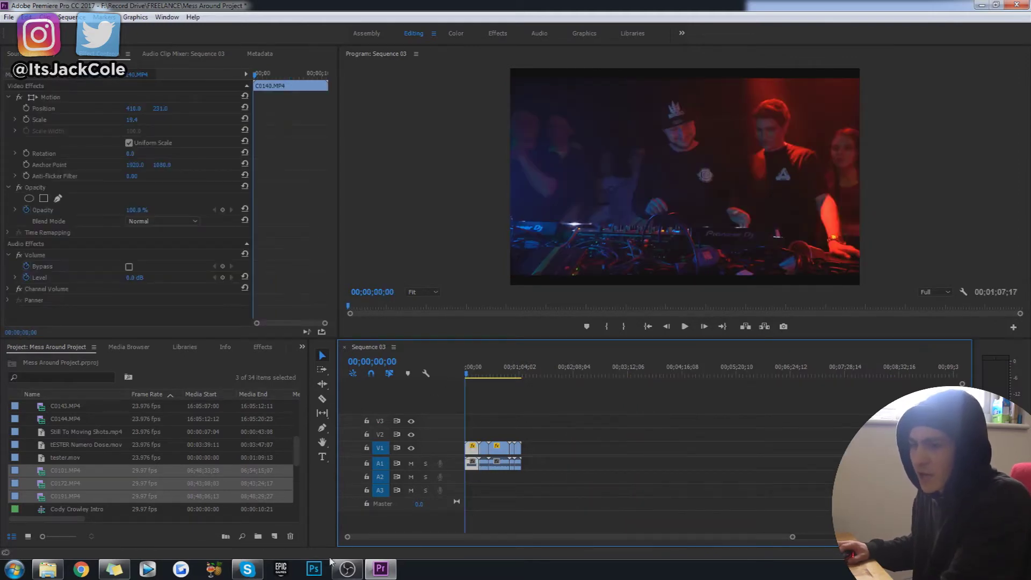
- Set the scale of the first clip, C0140.MP4, to 25 so that it fills the frame
left_click_drag(349, 536, 457, 540)
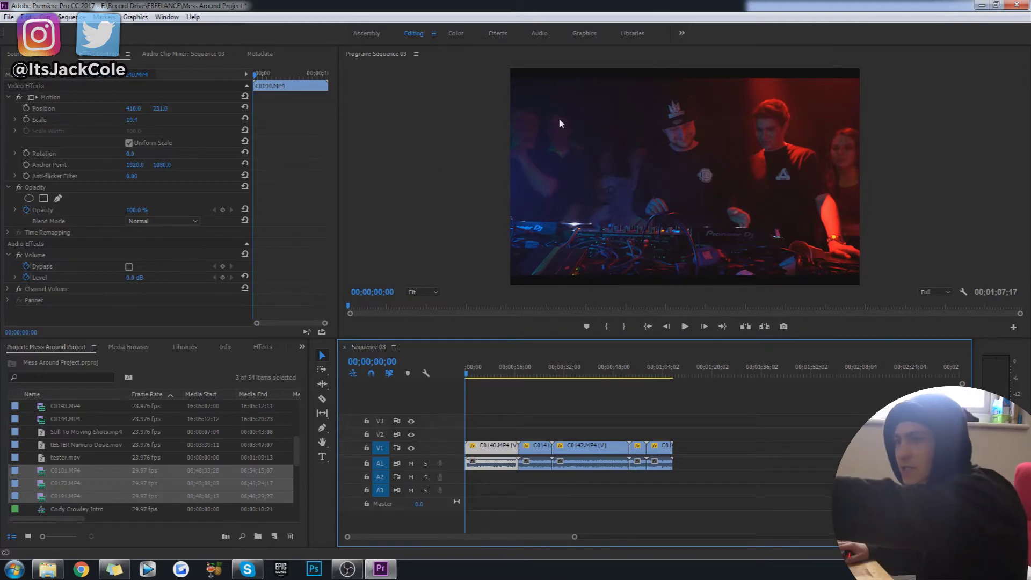
left_click(142, 119)
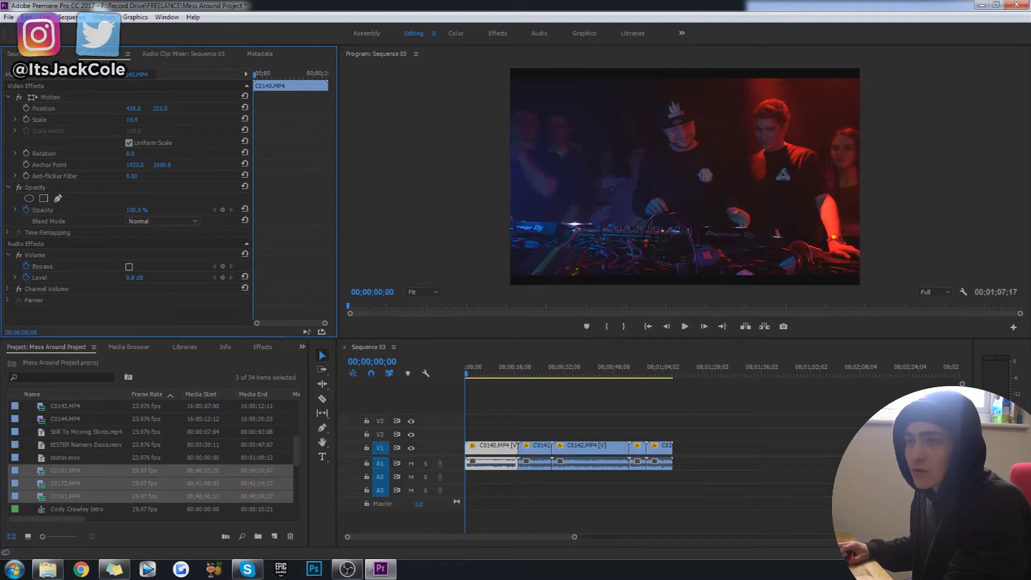
left_click_drag(132, 119, 139, 120)
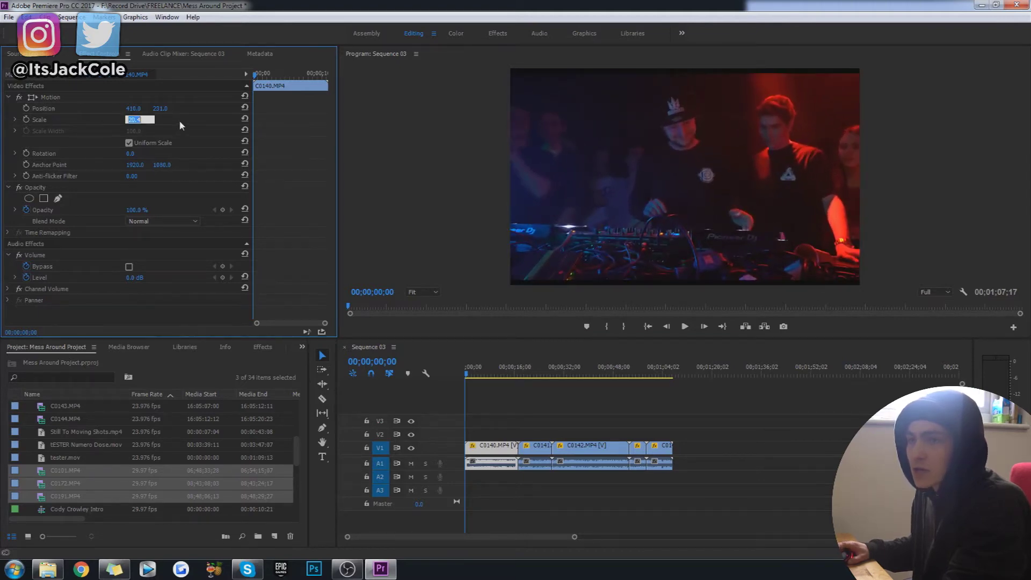
type("25")
key("Return")
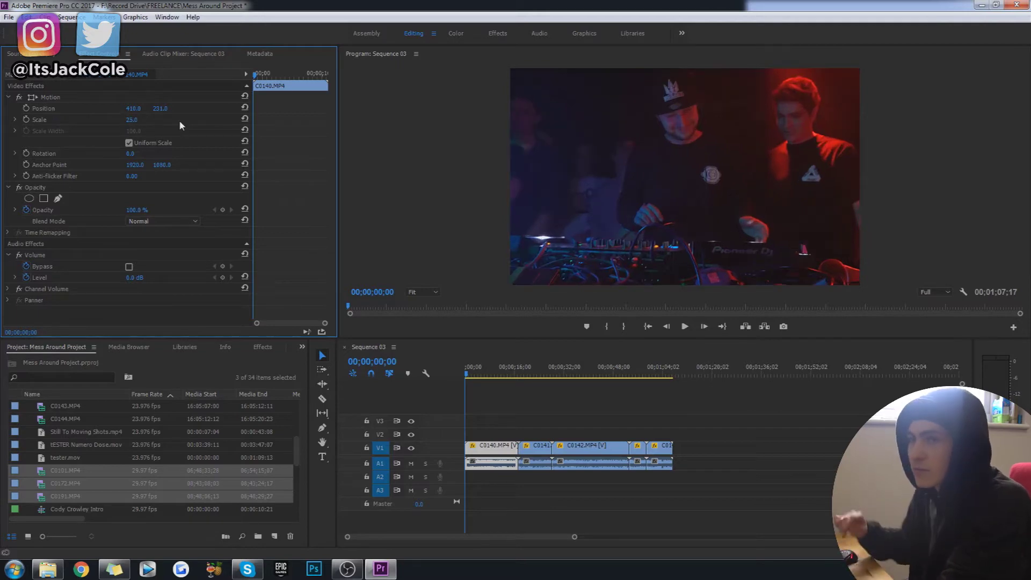
- Set the scale of C0141.MP4, C0142.MP4, C0143.MP4 and C0144.MP4 to 25 as well
left_click(536, 446)
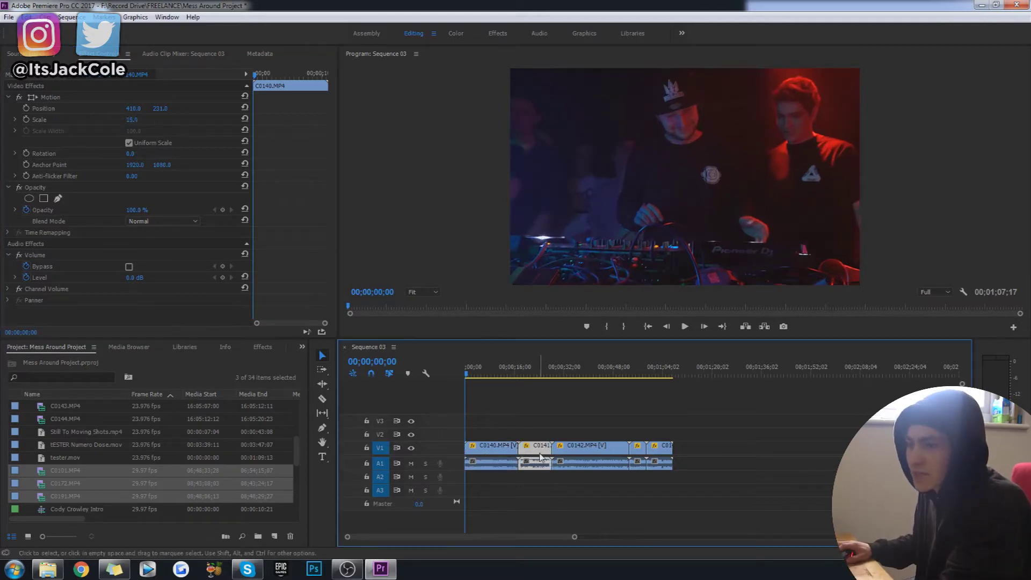
left_click(131, 120)
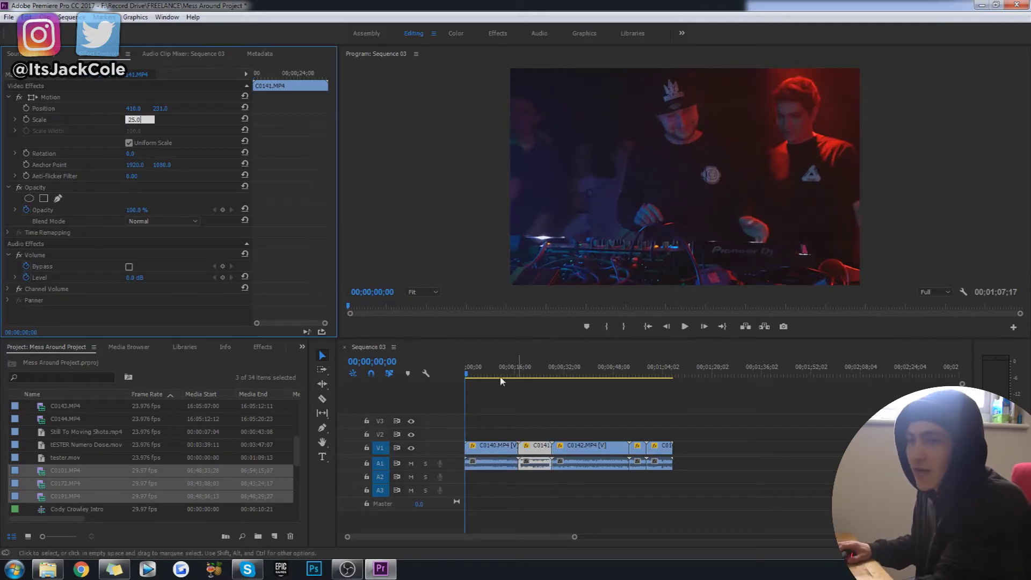
left_click(569, 447)
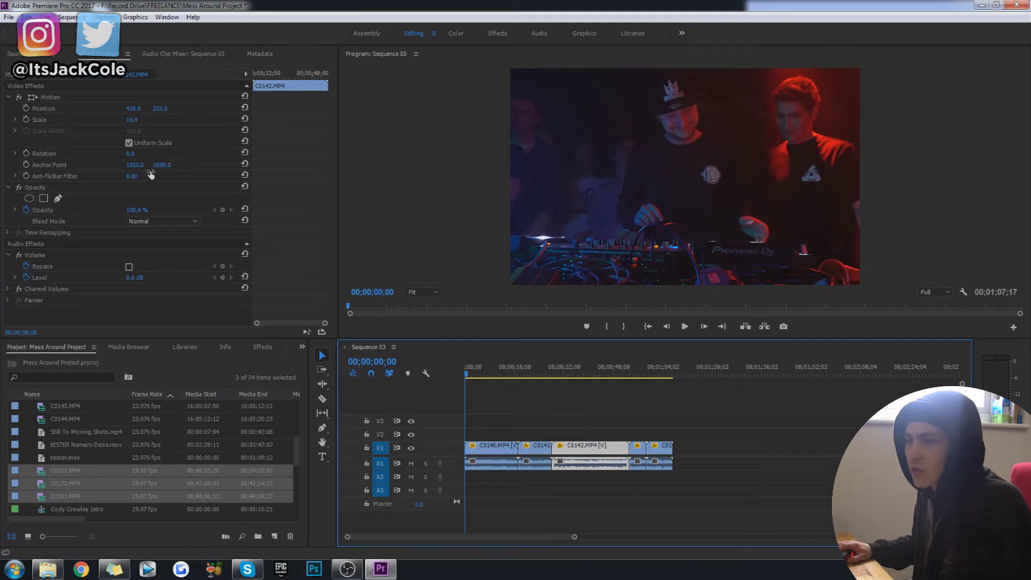
left_click(638, 446)
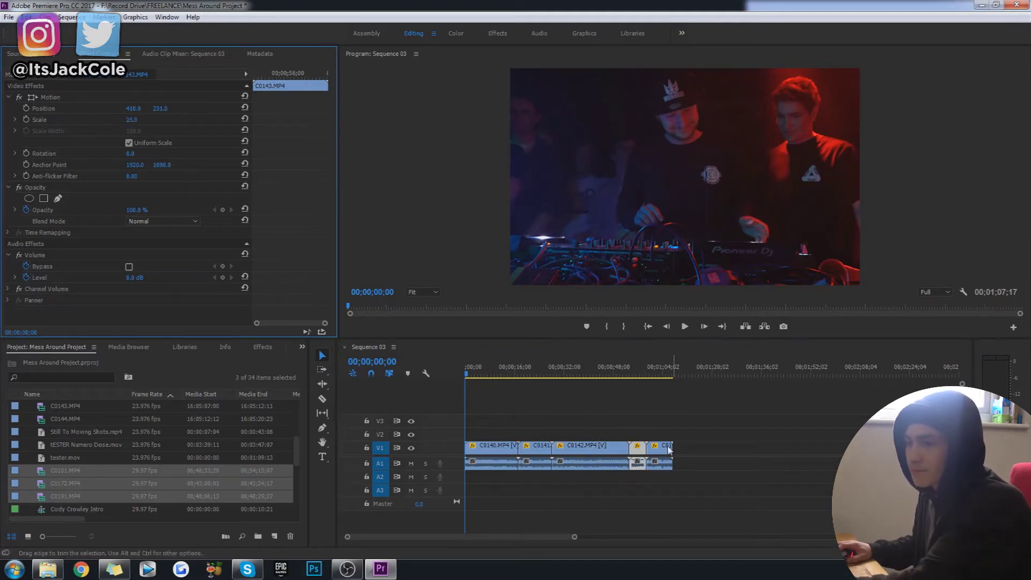
left_click(659, 446)
left_click(129, 120)
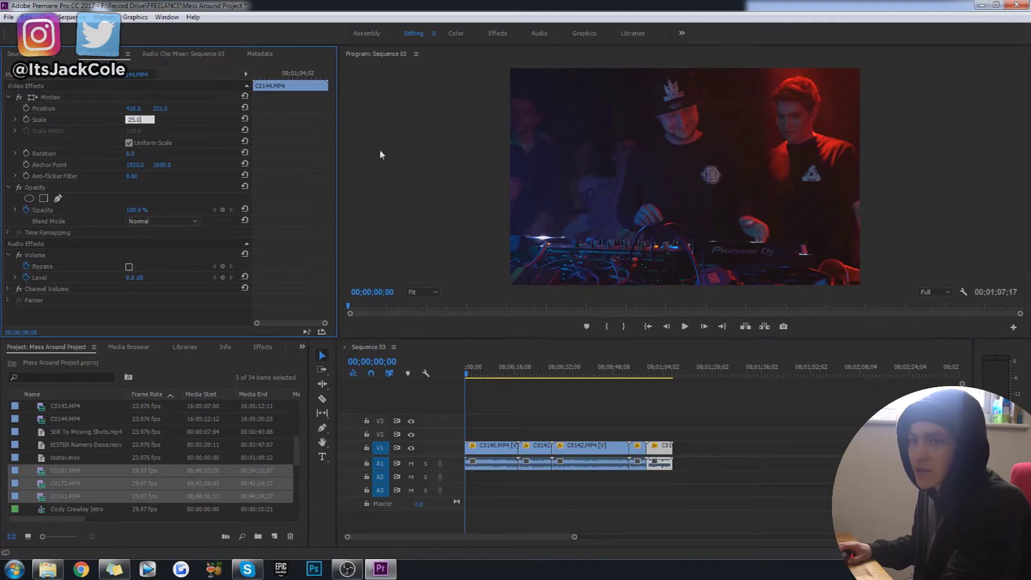
- Review the frame size in the sequence settings and close them without changing anything
left_click(71, 16)
left_click(107, 43)
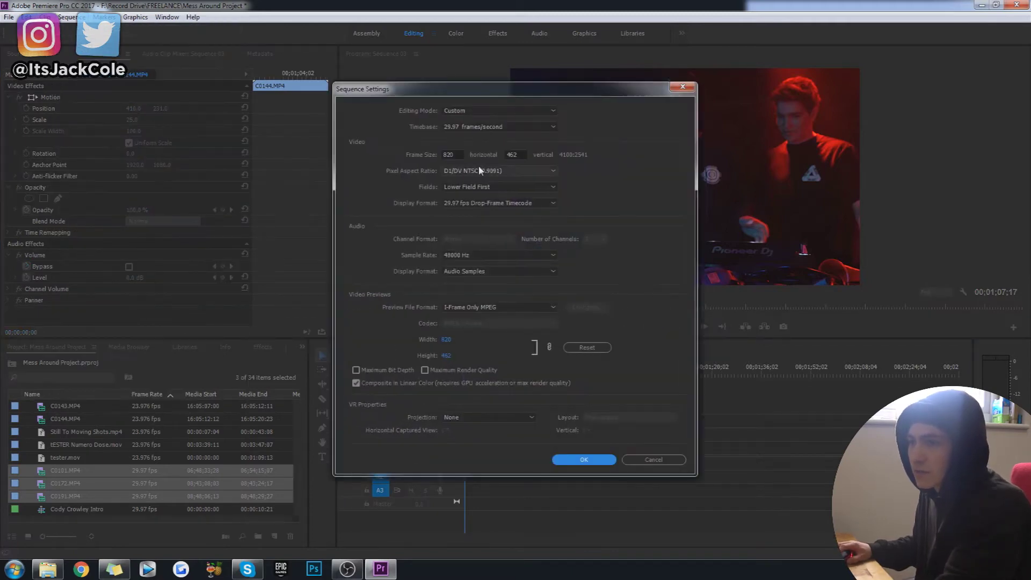
left_click(584, 459)
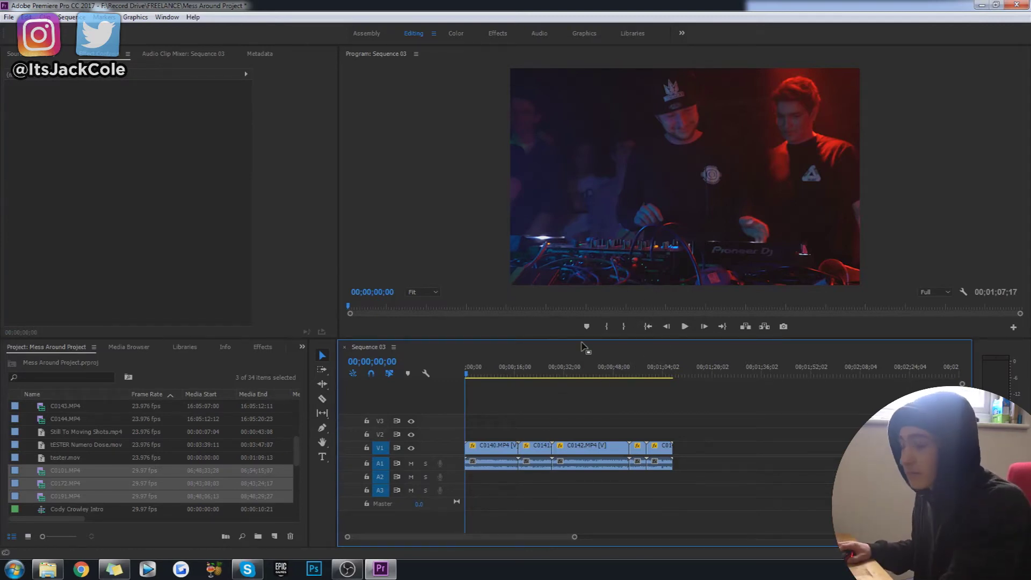
- Scrub through the start of C0140.MP4 to check its framing, and return the playhead to the sequence start
left_click(477, 375)
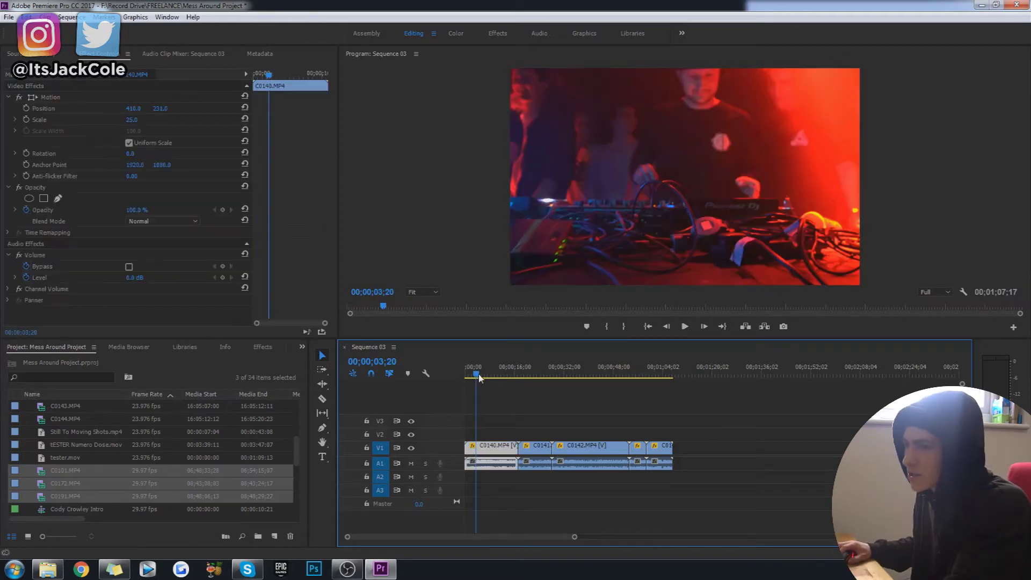
left_click_drag(480, 377, 481, 378)
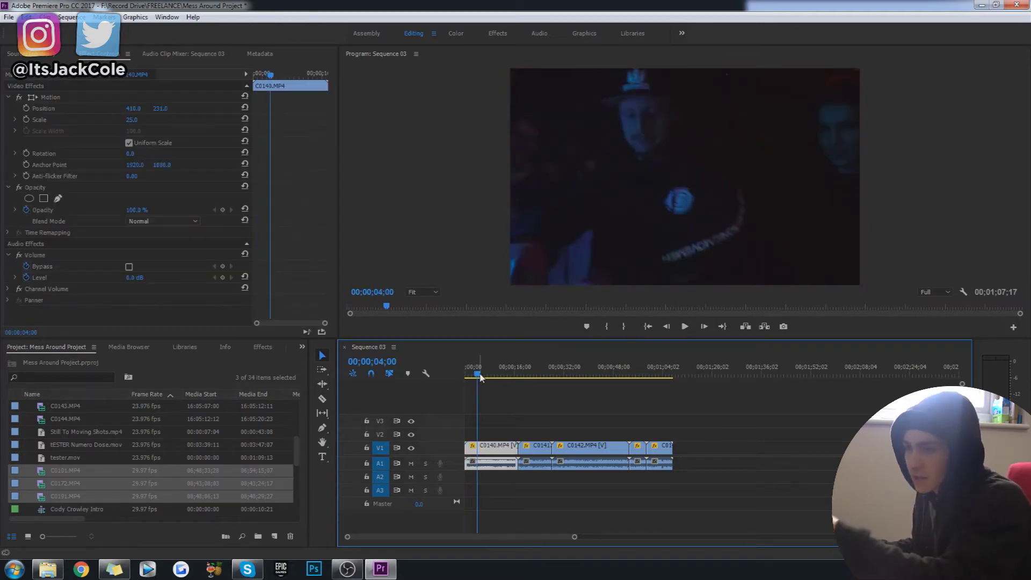
left_click(525, 415)
left_click_drag(487, 379, 455, 390)
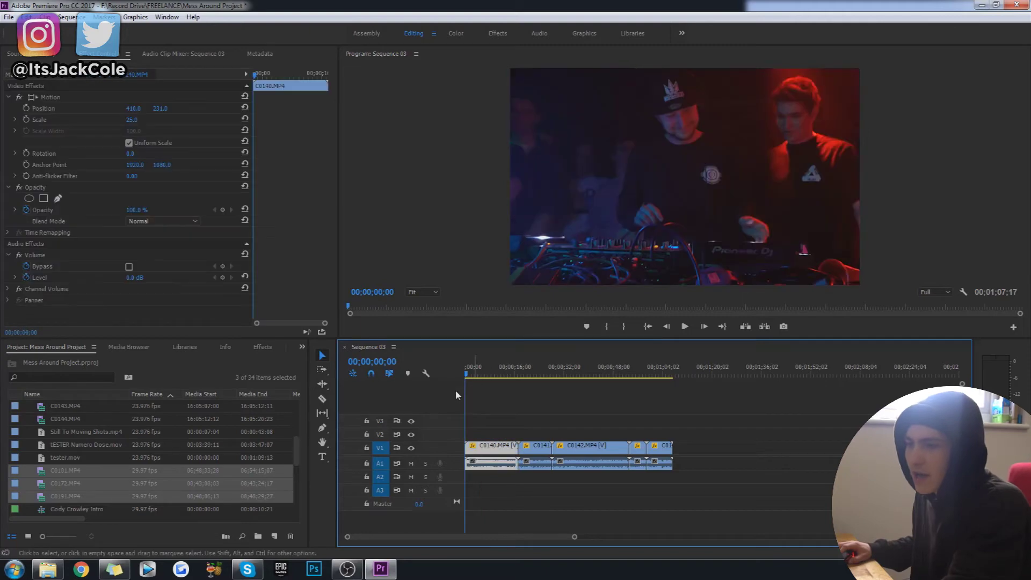
- Mute track A1, unlink all the timeline clips from their audio and delete that audio
left_click(411, 463)
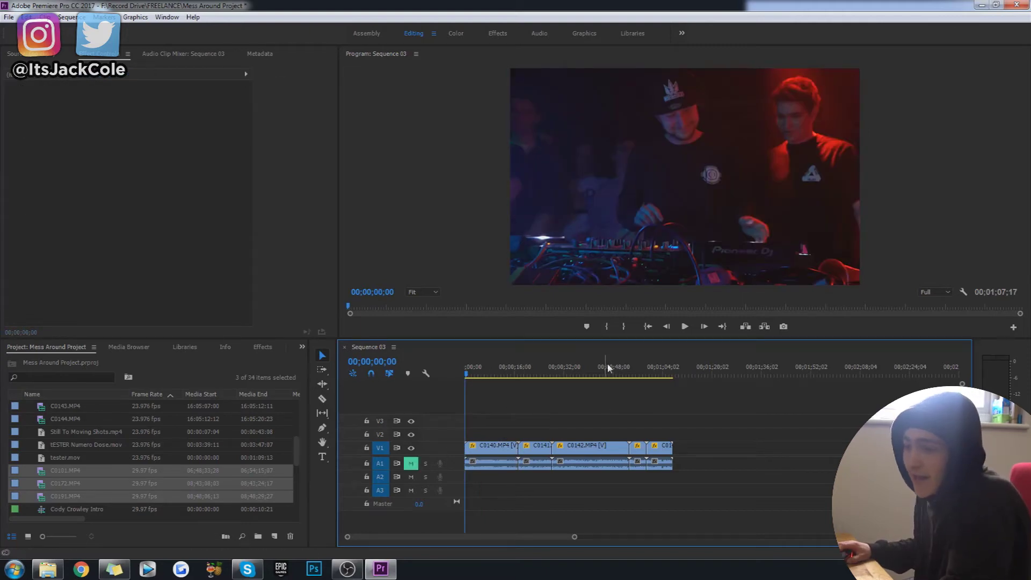
left_click_drag(736, 492, 457, 456)
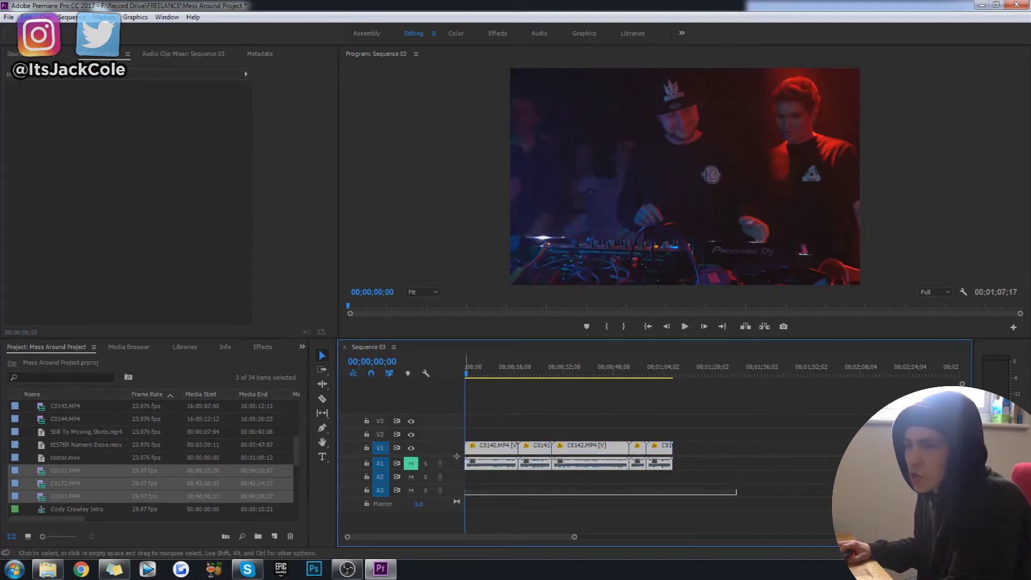
right_click(567, 452)
left_click(593, 230)
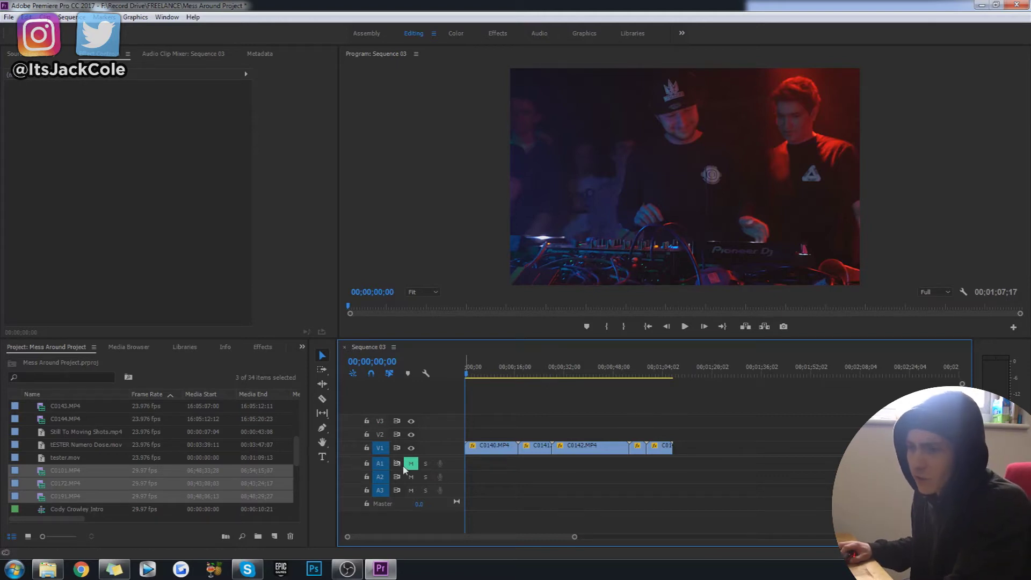
- Cut C0140.MP4 at 00;00;02;06 and ripple delete the section before the cut
key("space")
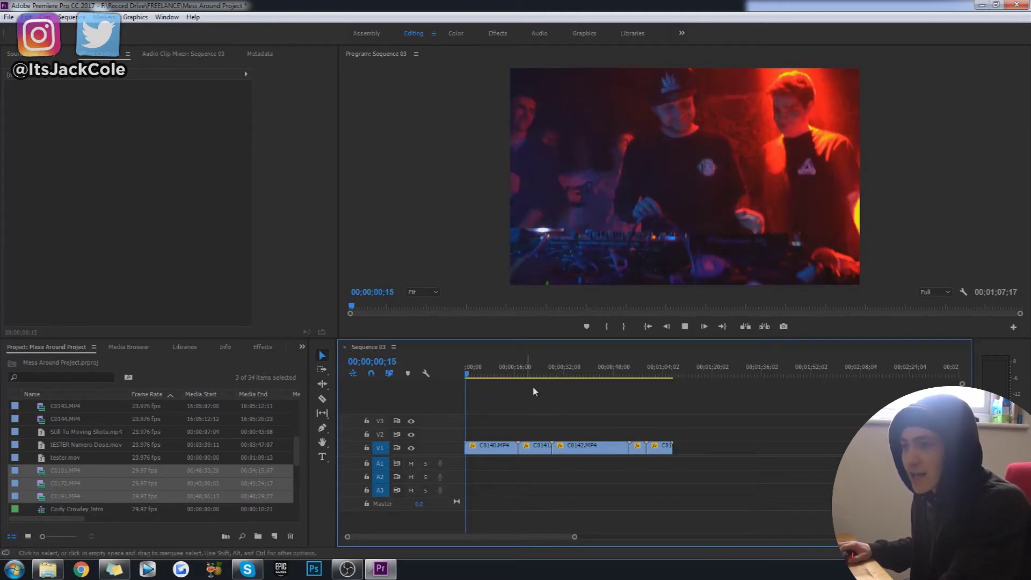
left_click(489, 446)
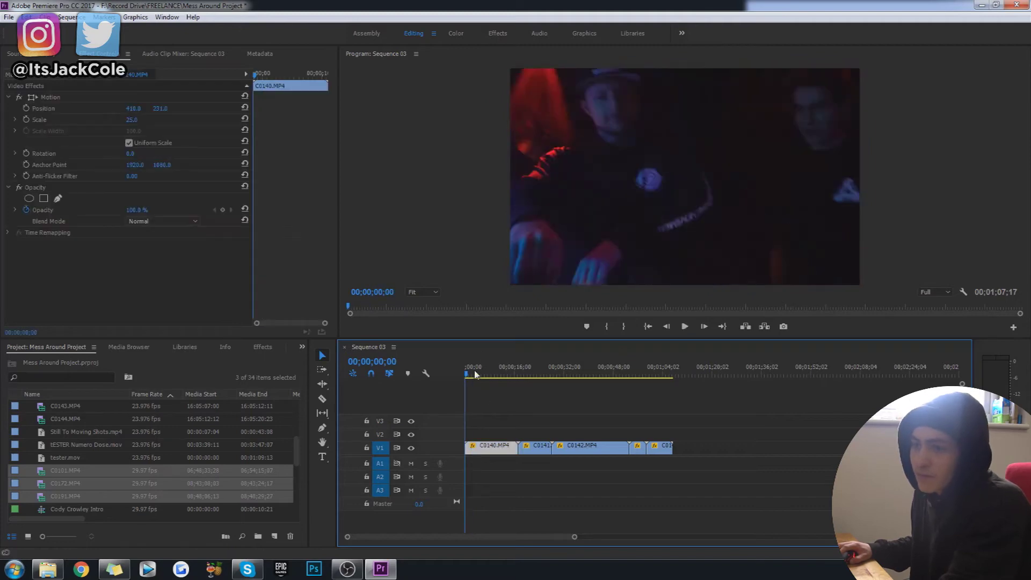
left_click_drag(348, 537, 413, 537)
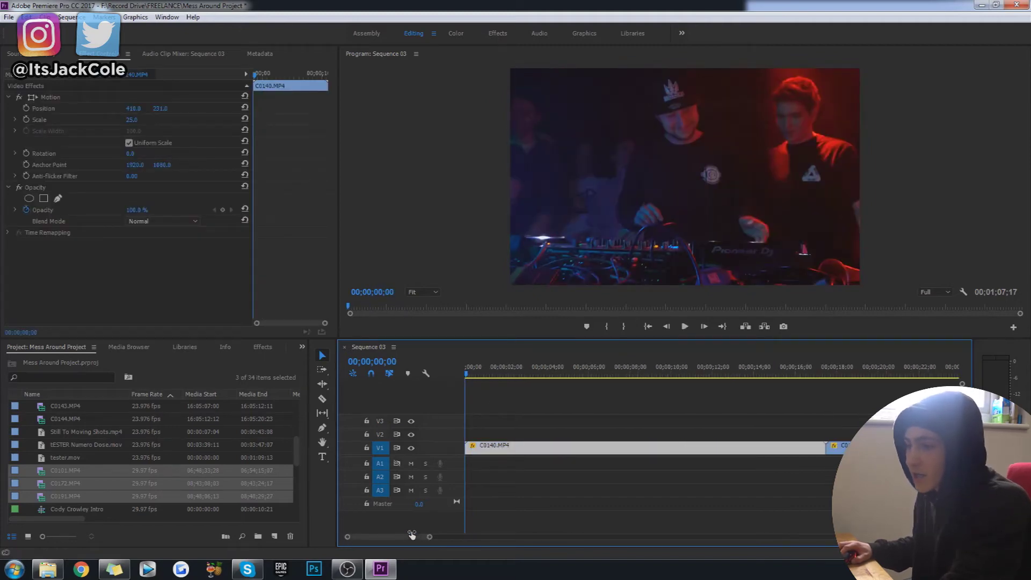
left_click(487, 371)
left_click_drag(488, 373, 510, 377)
key("c")
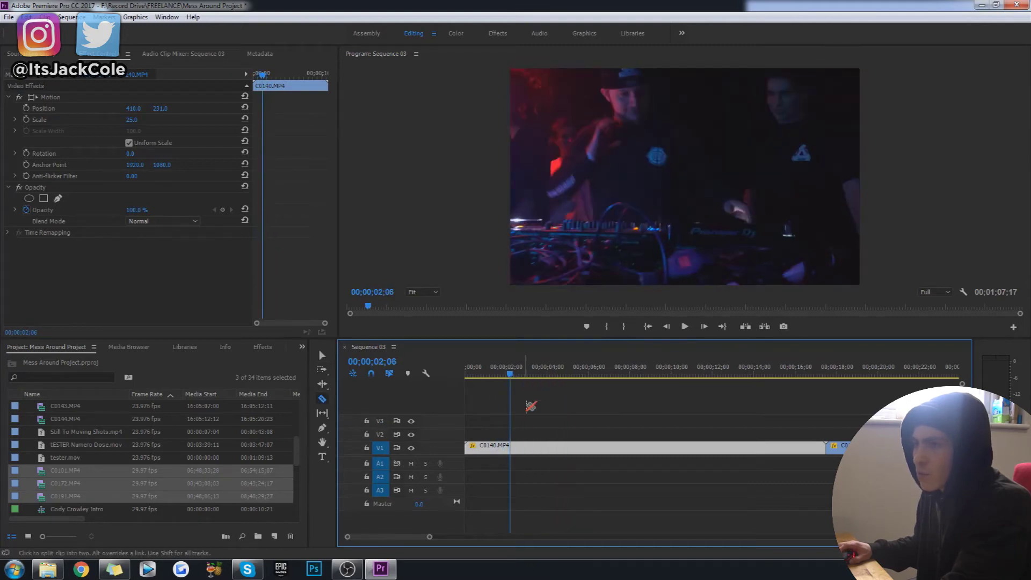
left_click(511, 447)
right_click(480, 453)
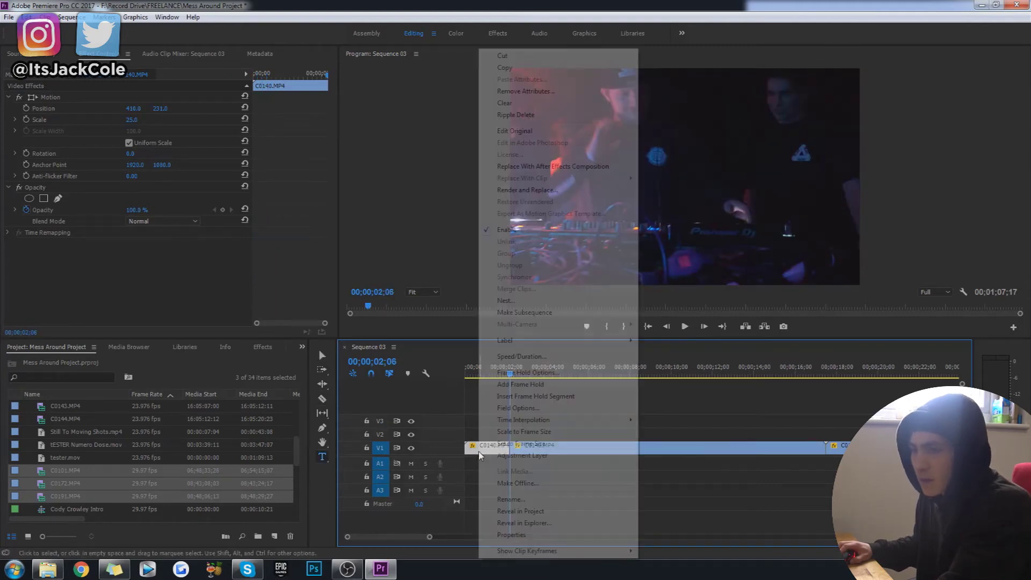
left_click(543, 116)
- Play C0140.MP4 onward, cut it at 00;00;03;22 and ripple delete the section after the cut
key("space")
left_click_drag(429, 537, 502, 537)
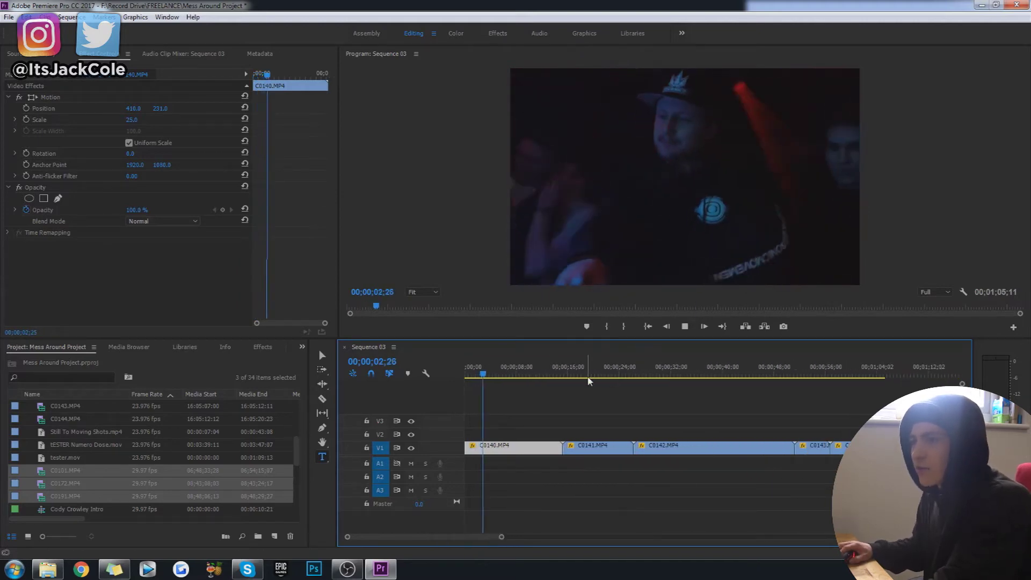
key("space")
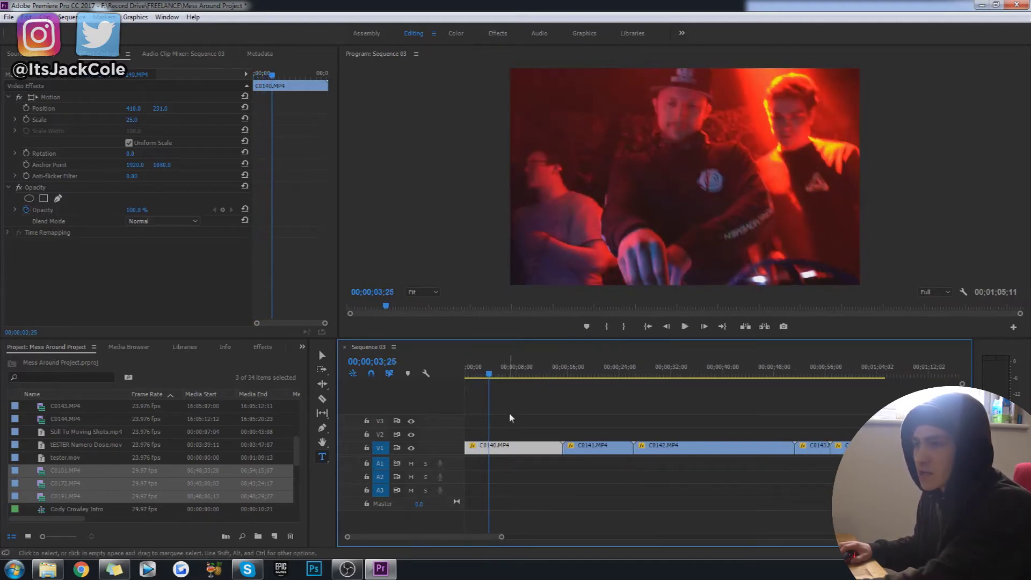
key("Left")
key("ctrl+k")
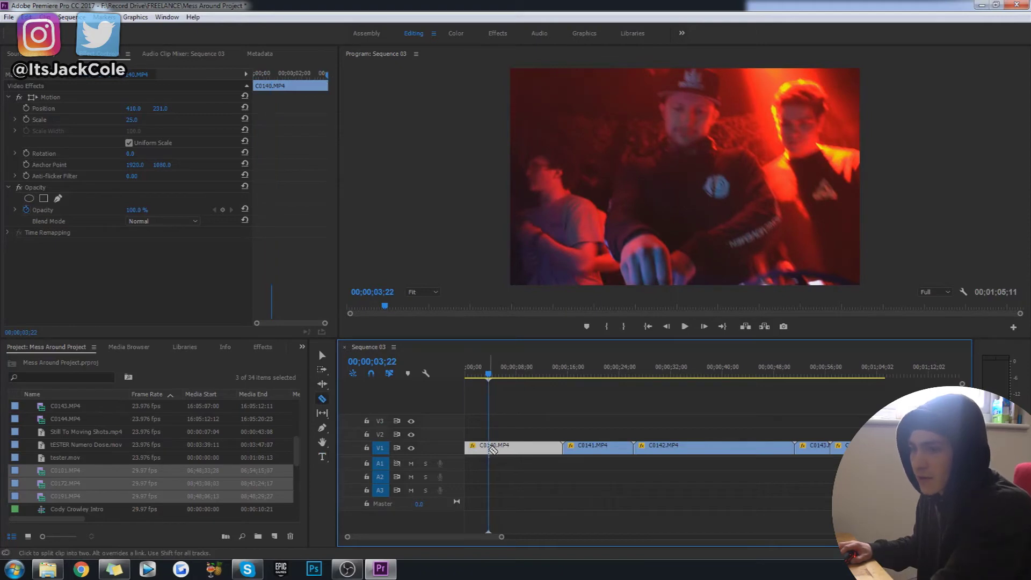
right_click(516, 450)
left_click(579, 115)
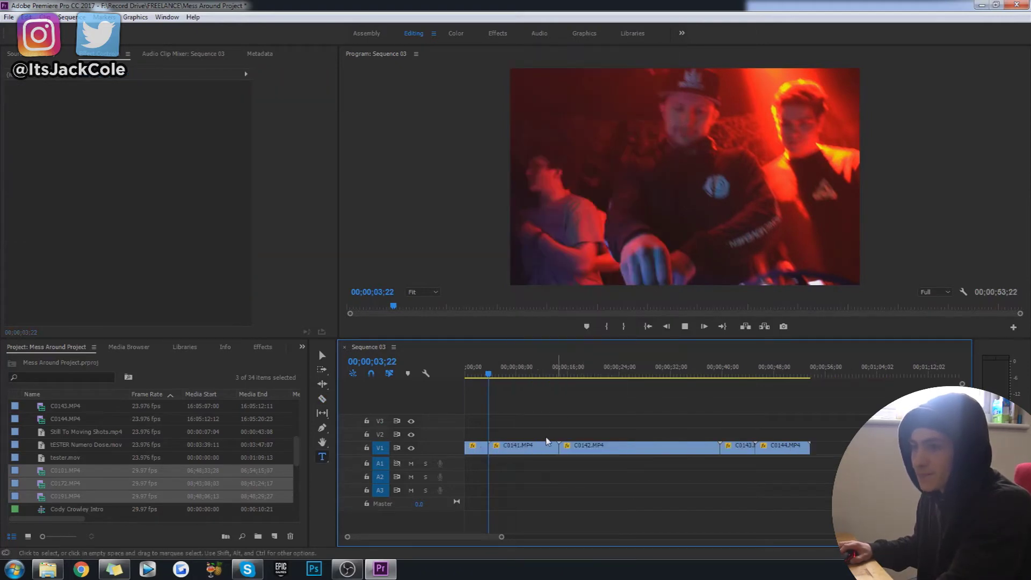
- Cut C0141.MP4 at 00;00;06;21, delete the section after the cut and move C0142.MP4 over to close the gap
left_click(529, 447)
key("space")
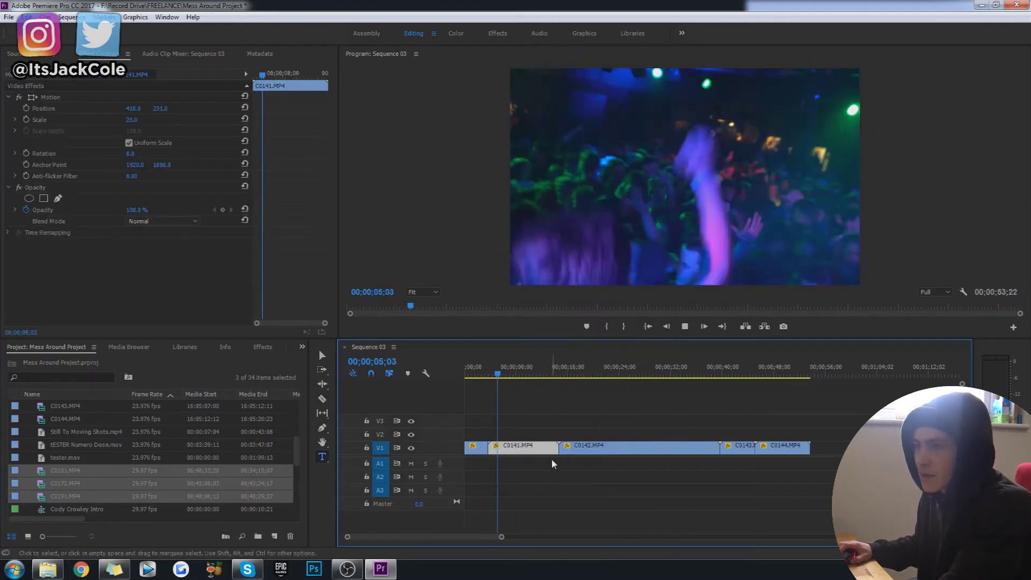
key("space")
key("c")
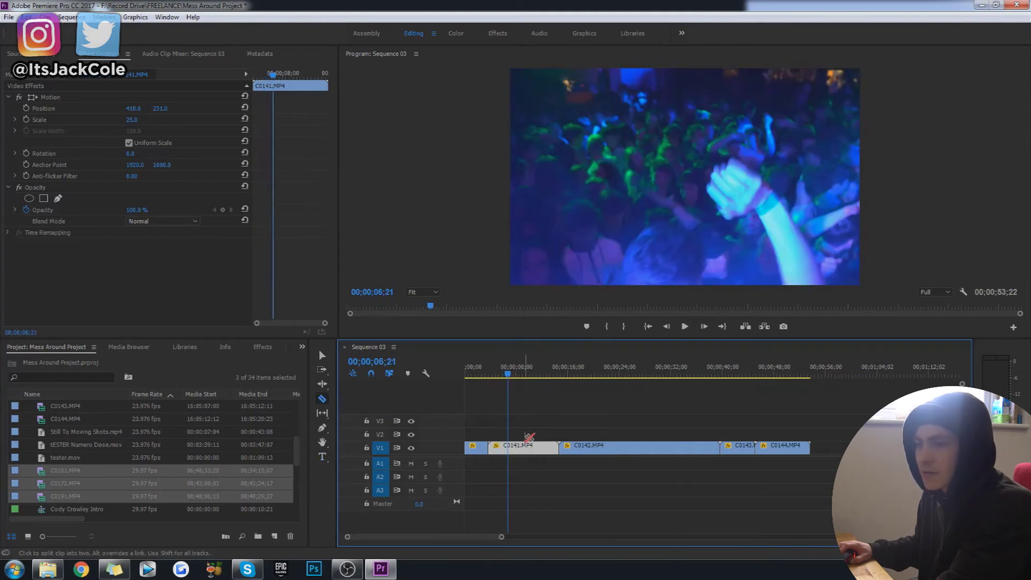
left_click(508, 449)
key("t")
left_click(527, 449)
key("Delete")
left_click_drag(596, 448, 556, 471)
left_click(554, 471)
- Play onward, cut C0142.MP4 at 00;00;09;13, delete the section after the cut and move C0143.MP4 over to close the gap
key("space")
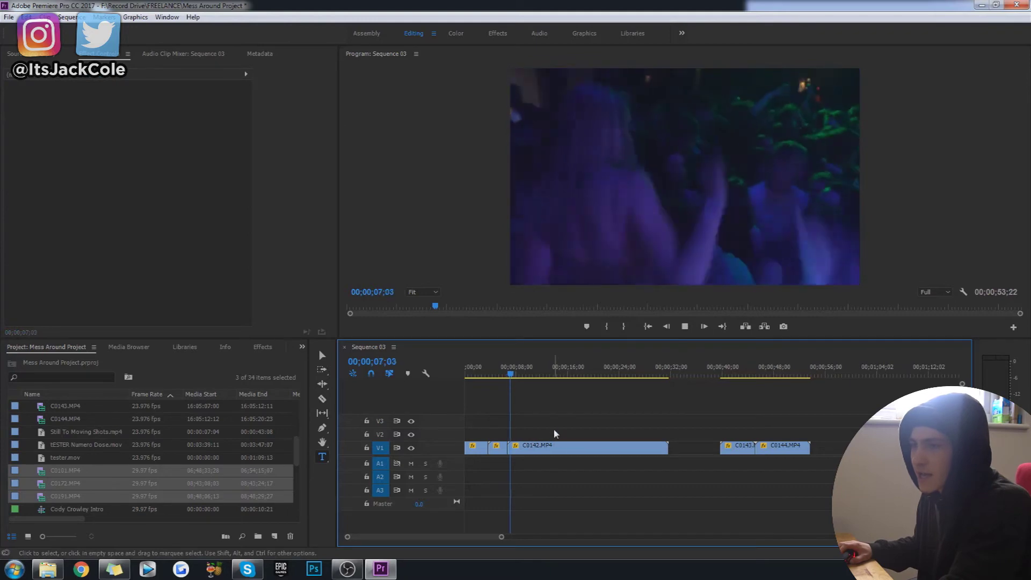
left_click(525, 447)
key("space")
key("c")
left_click(525, 448)
key("t")
left_click(569, 451)
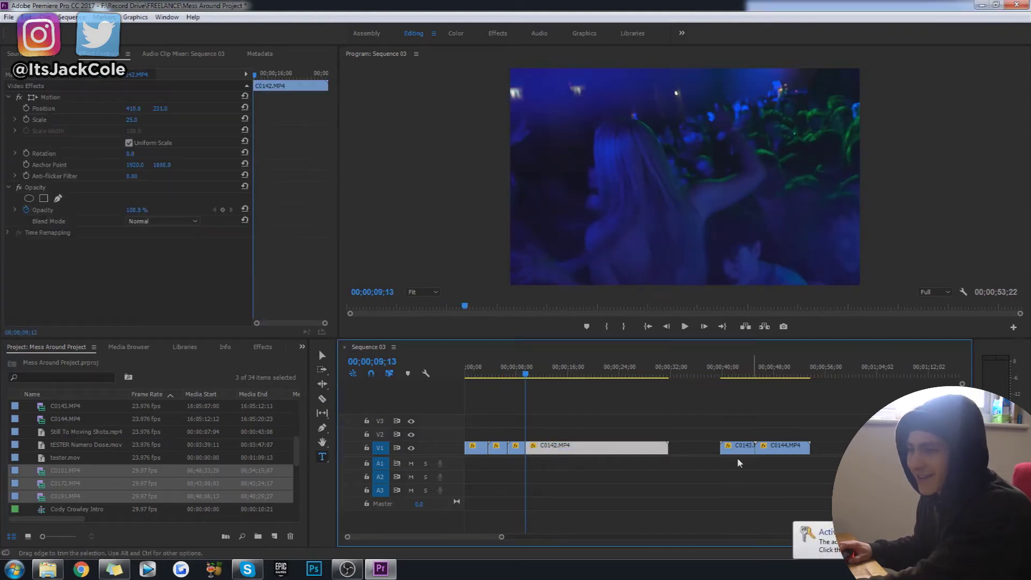
key("Delete")
left_click_drag(739, 451, 545, 451)
left_click(605, 407)
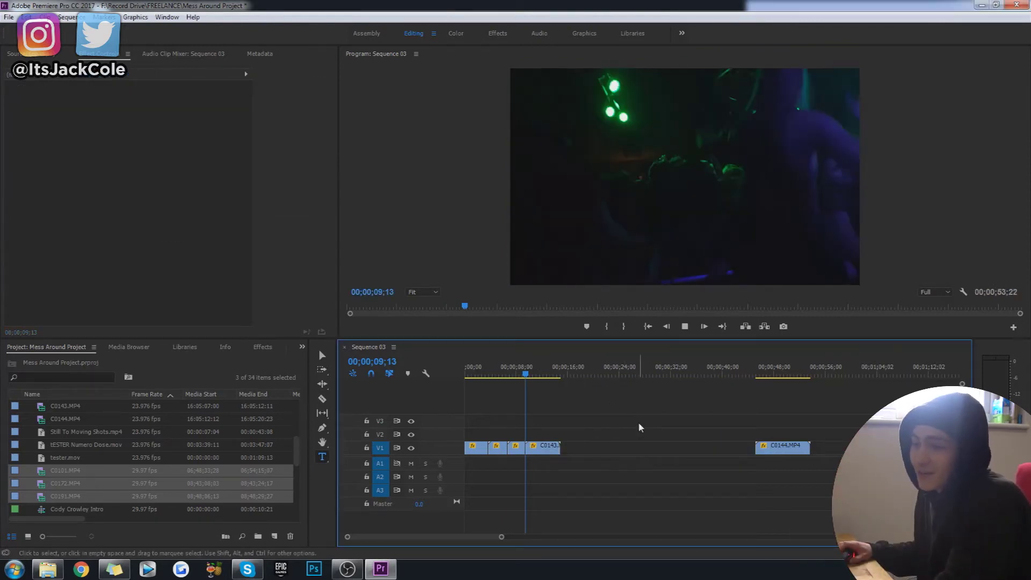
- Play onward, cut C0143.MP4 at 00;00;12;23, delete the section after the cut and move C0144.MP4 over to close the gap
key("space")
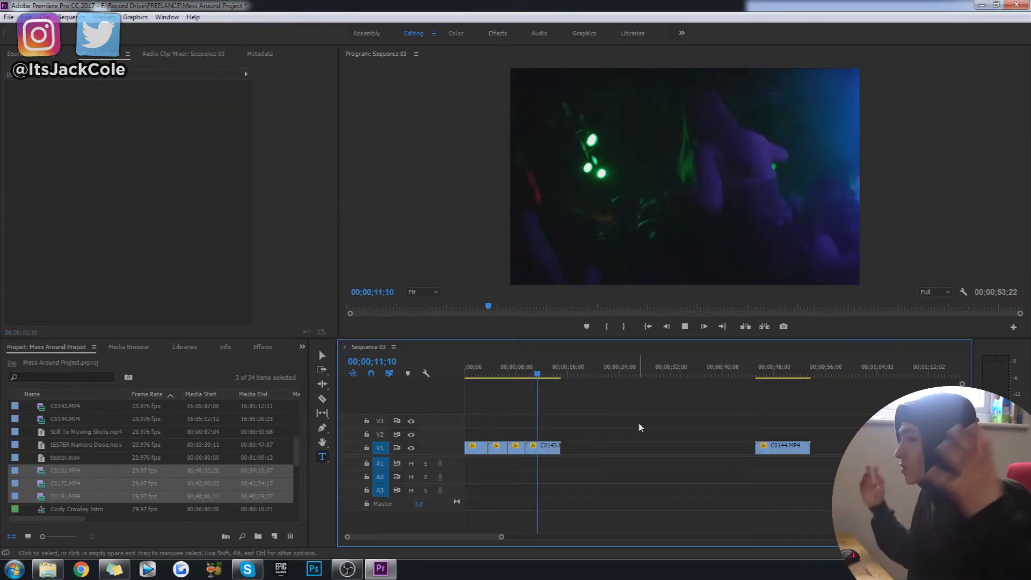
key("space")
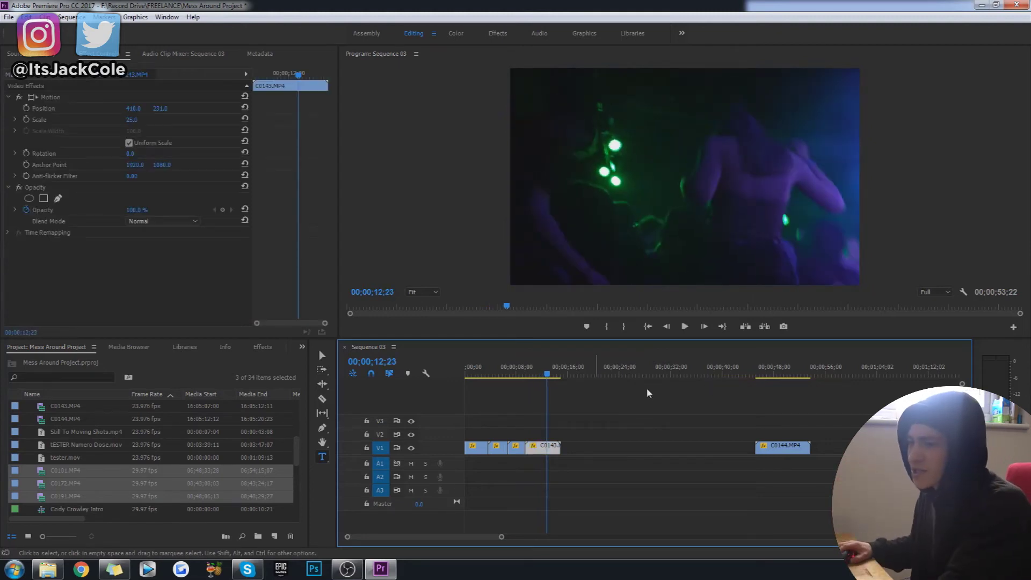
key("c")
left_click(549, 449)
key("t")
key("Delete")
left_click_drag(785, 446, 582, 454)
key("ctrl+z")
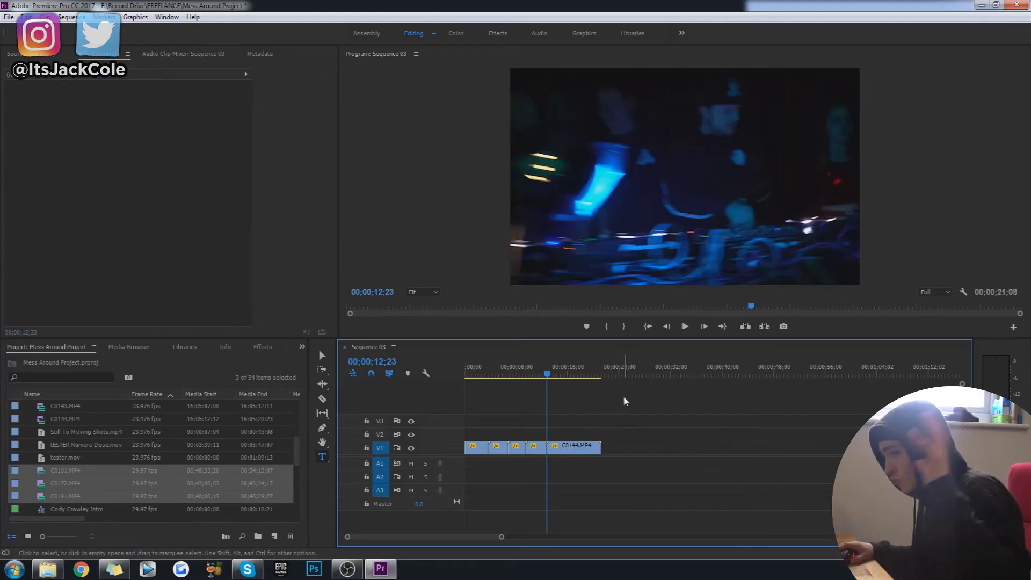
- Play C0144.MP4 onward, cut it at 00;00;19;11 and remove the section after the cut
key("space")
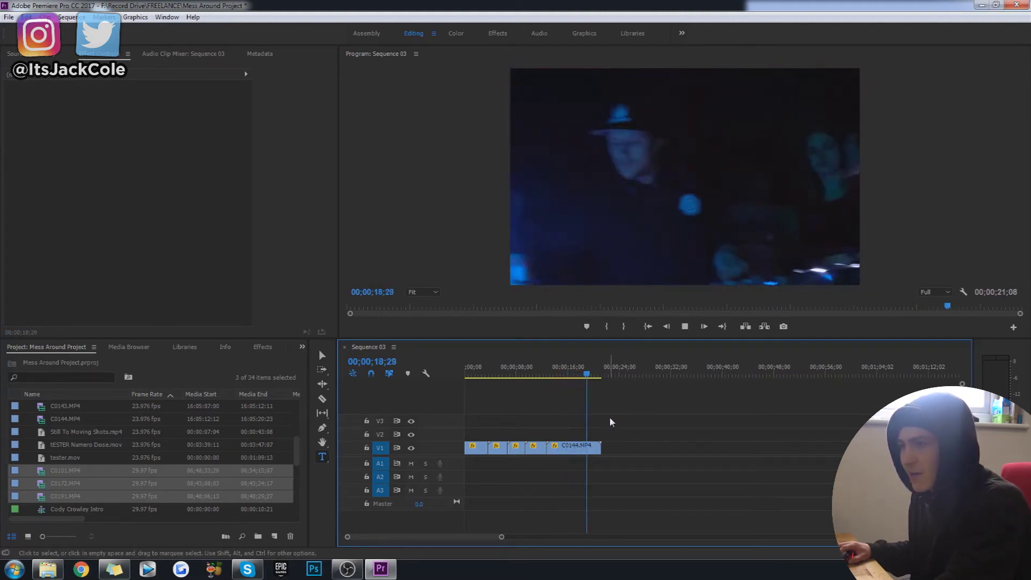
key("space")
left_click(591, 447)
key("ctrl+k")
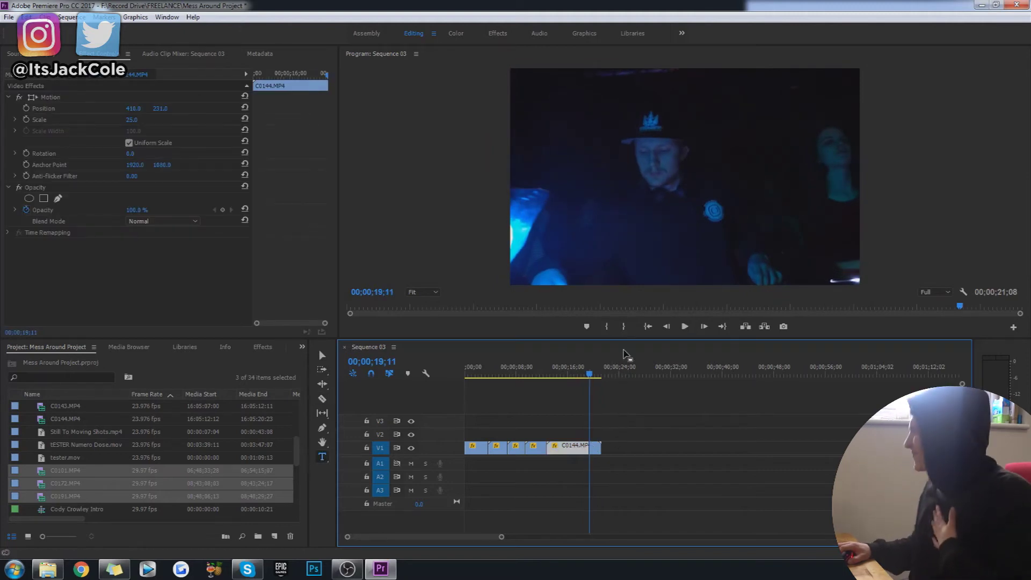
left_click_drag(596, 455, 589, 454)
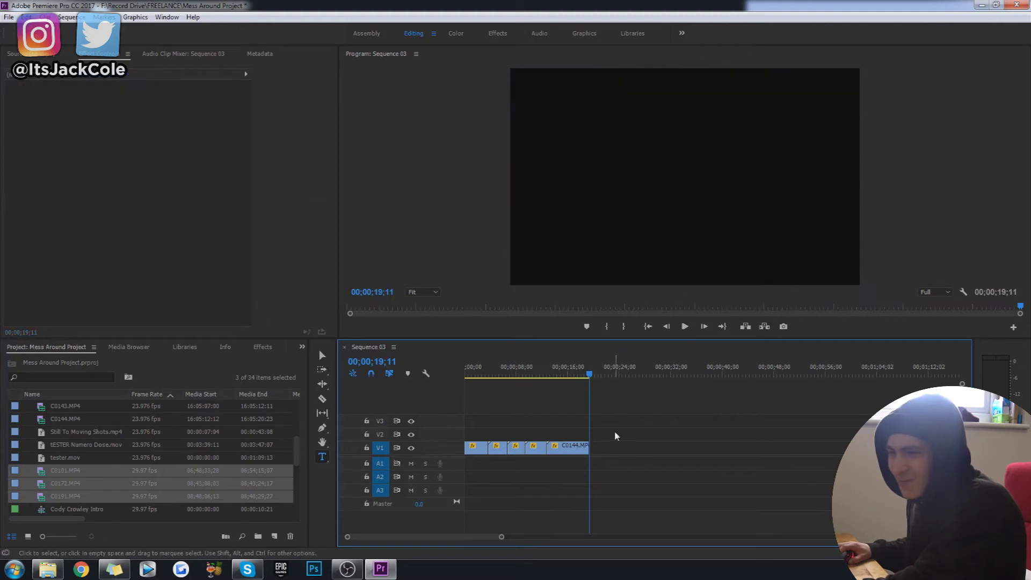
- Find C0001.MP4 in the project footage and add it to the timeline directly after C0144.MP4
scroll(161, 457, "down", 4)
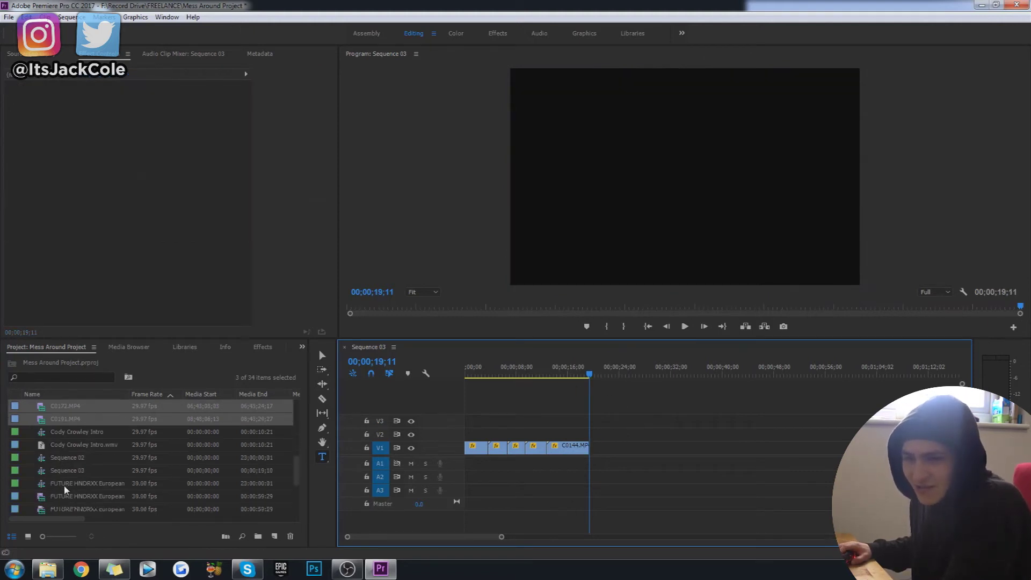
left_click(47, 485)
scroll(44, 452, "down", 4)
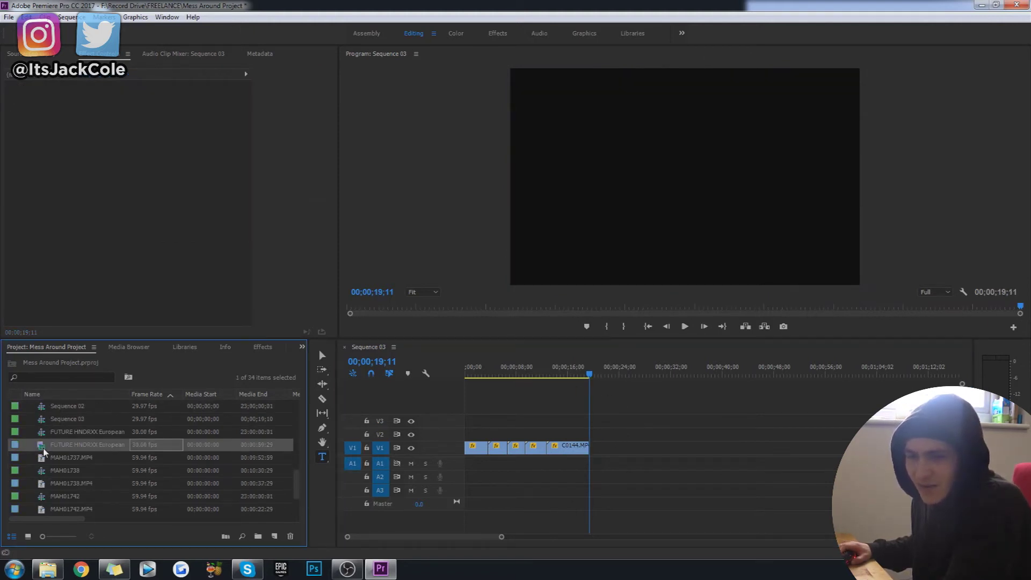
left_click(58, 446)
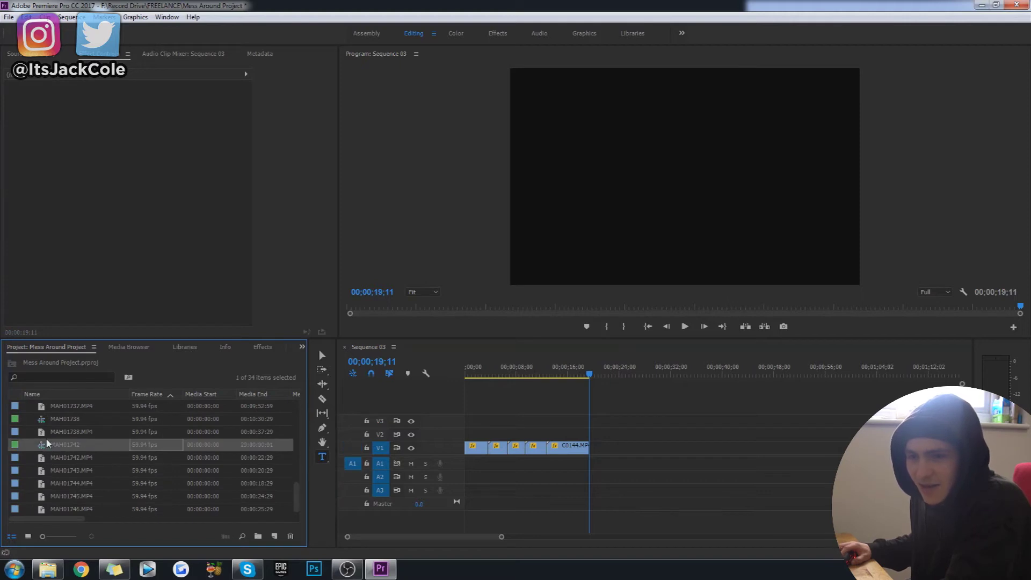
scroll(70, 424, "up", 5)
scroll(70, 426, "up", 2)
left_click_drag(47, 458, 597, 466)
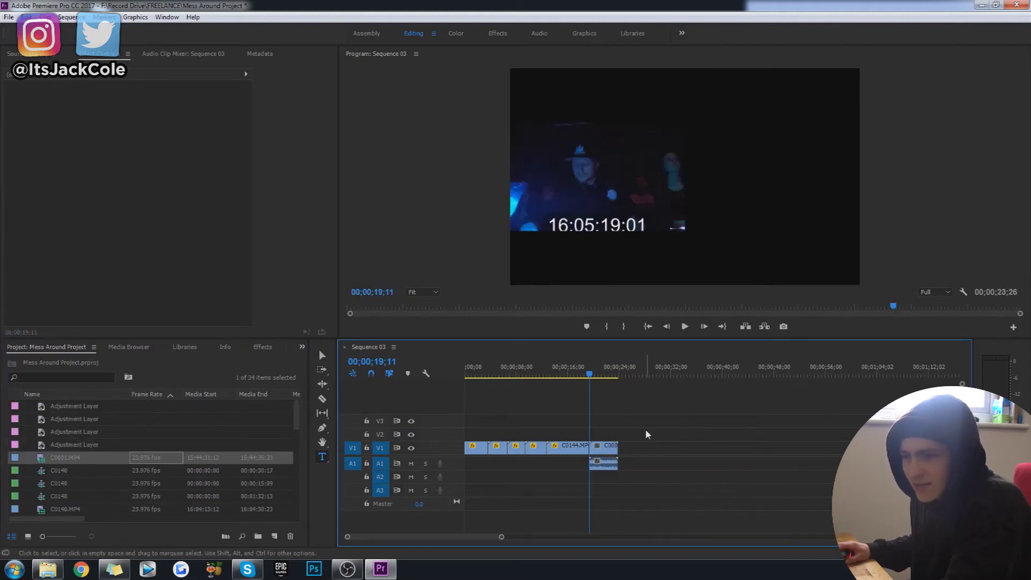
- Preview the added C0001.MP4 clip and set it to the sequence's frame size, giving a scale of 25
left_click(605, 451)
left_click(660, 428)
key("space")
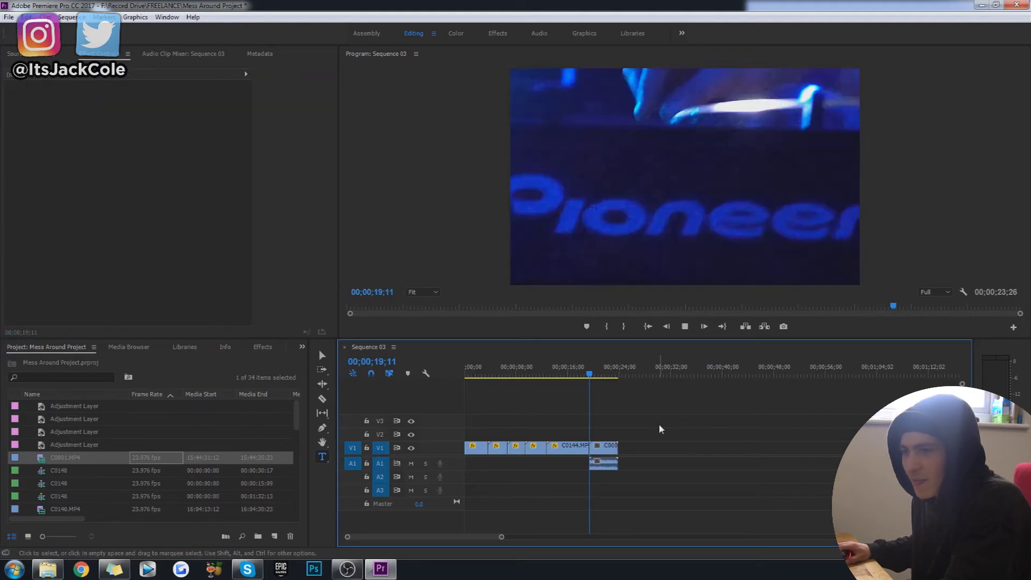
key("space")
left_click(607, 450)
right_click(608, 454)
left_click(656, 459)
key("space")
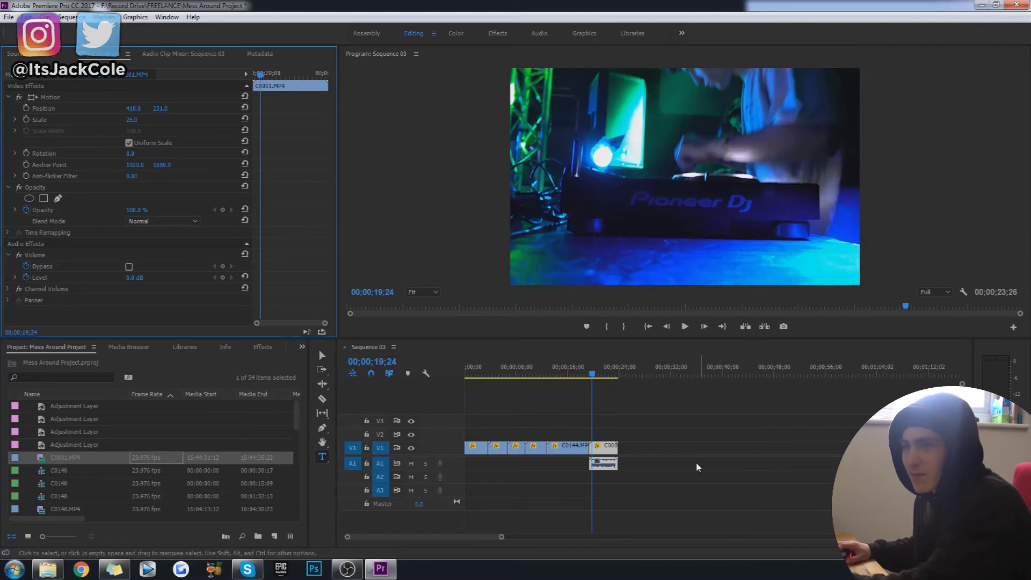
- Play back the added last clip and the edit from its beginning to review the cuts
left_click(647, 440)
key("space")
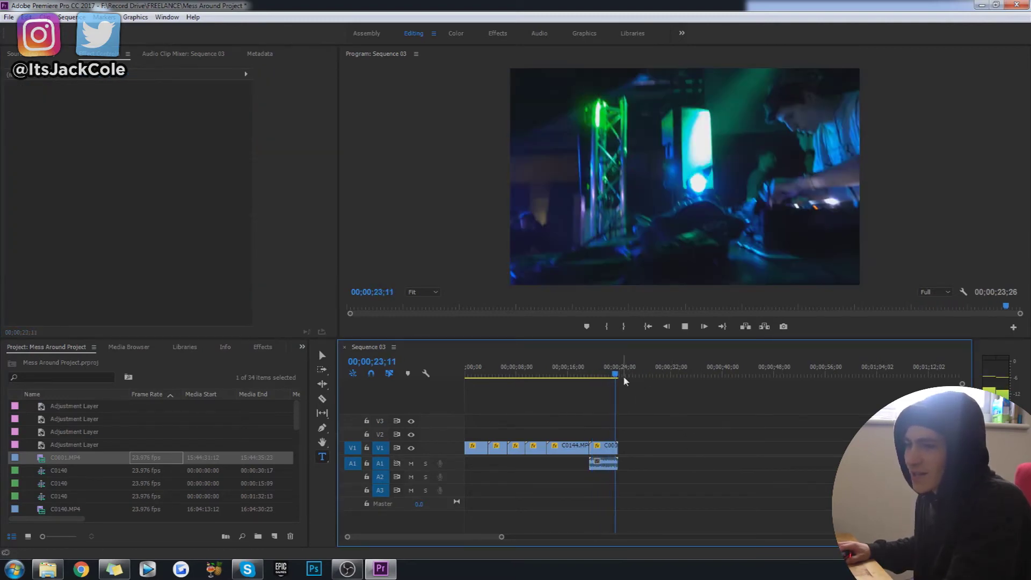
left_click_drag(623, 372, 359, 391)
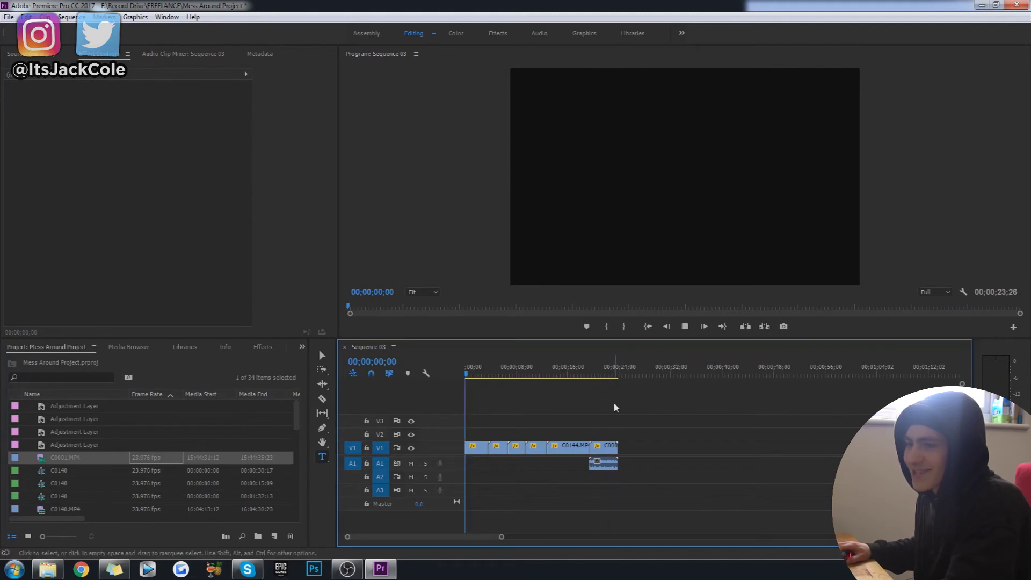
left_click_drag(634, 498, 664, 499)
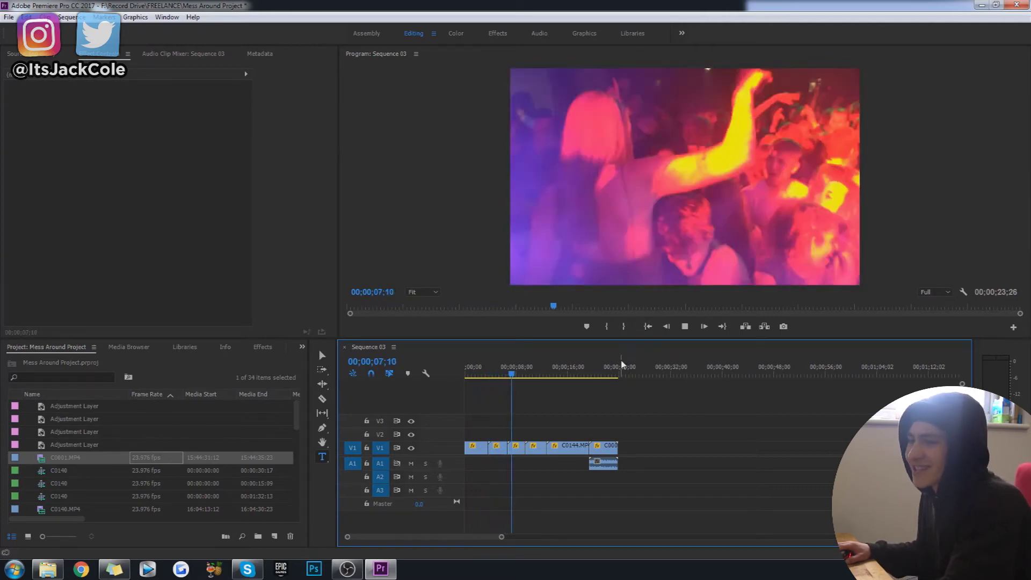
key("space")
- Mark the sequence's in point at the start and its out point at the end of the last clip, 00;00;23;26
key("Home")
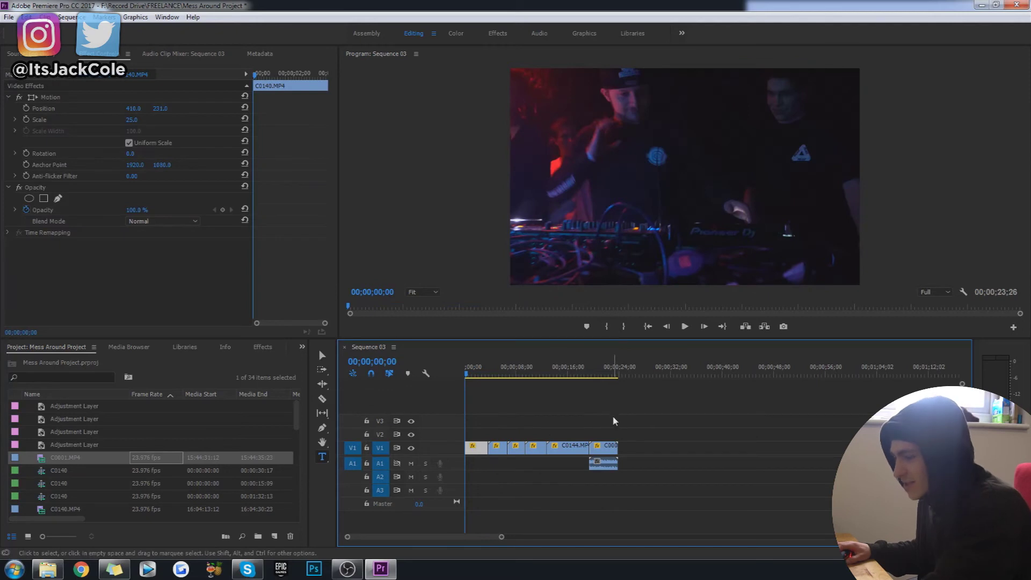
key("End")
key("o")
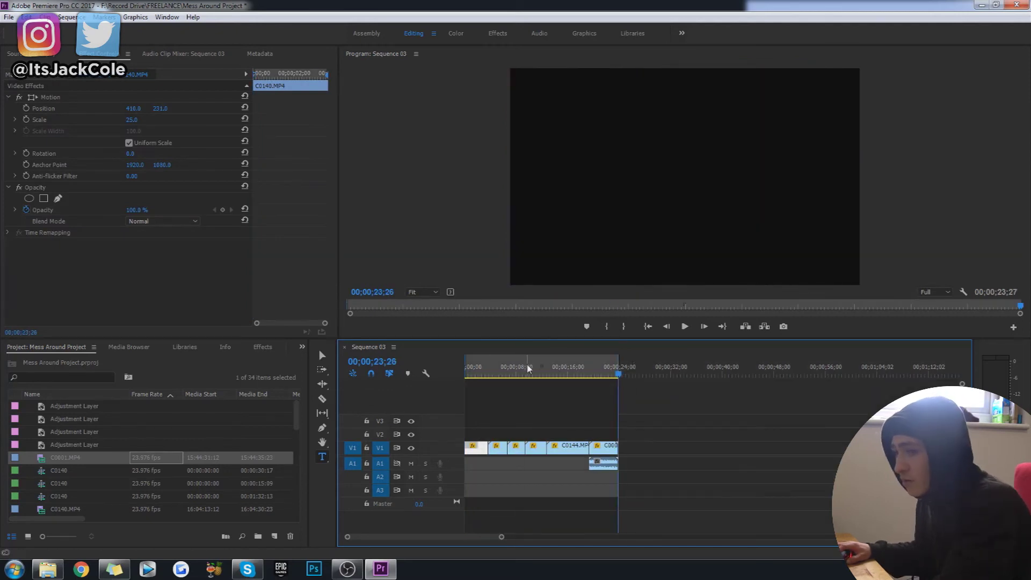
key("Home")
left_click(596, 402)
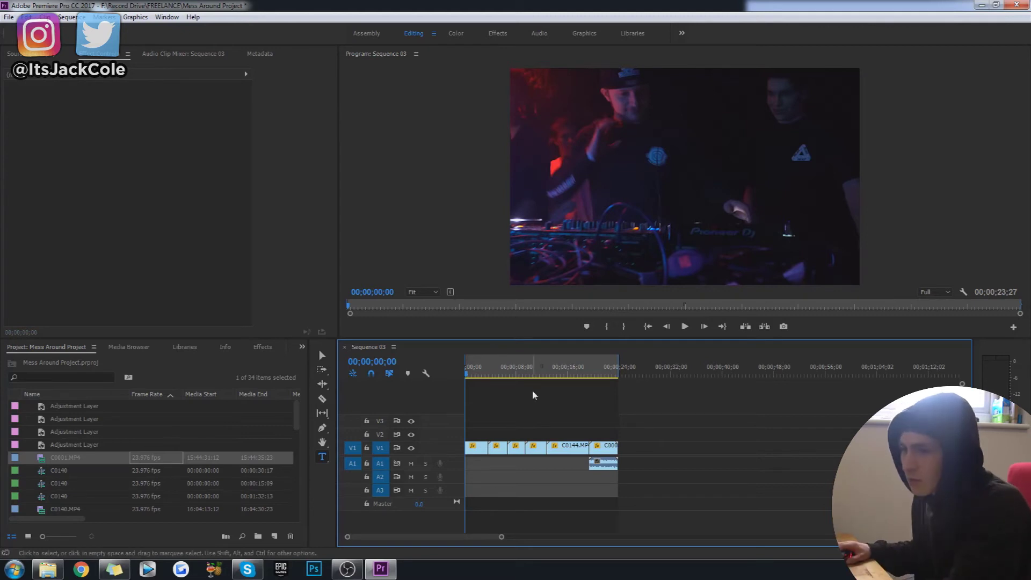
- Select all the timeline clips and set up a media export in H.264 format with the Match Source - High bitrate preset
left_click_drag(686, 414, 465, 532)
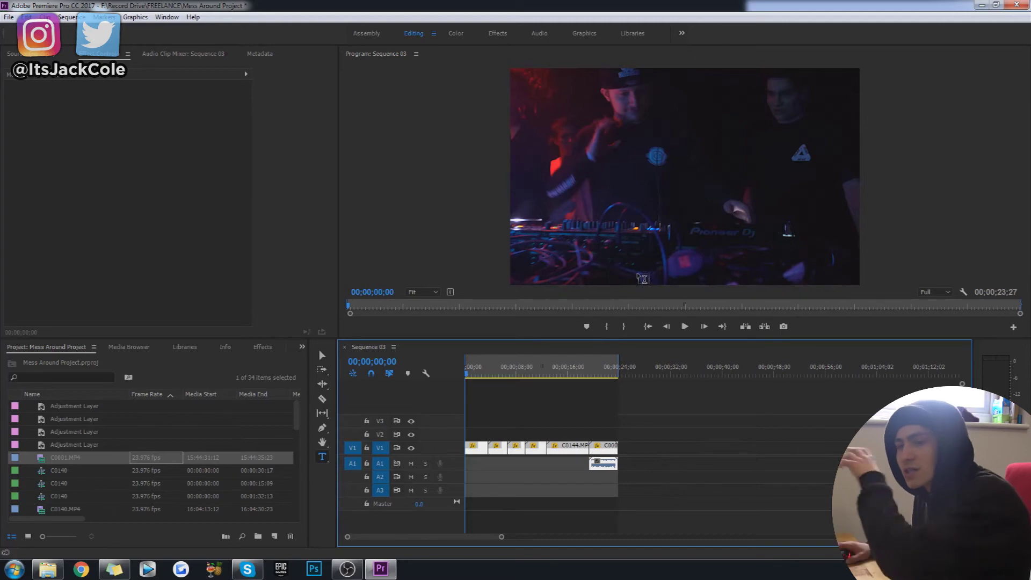
key("ctrl+a")
key("alt+f")
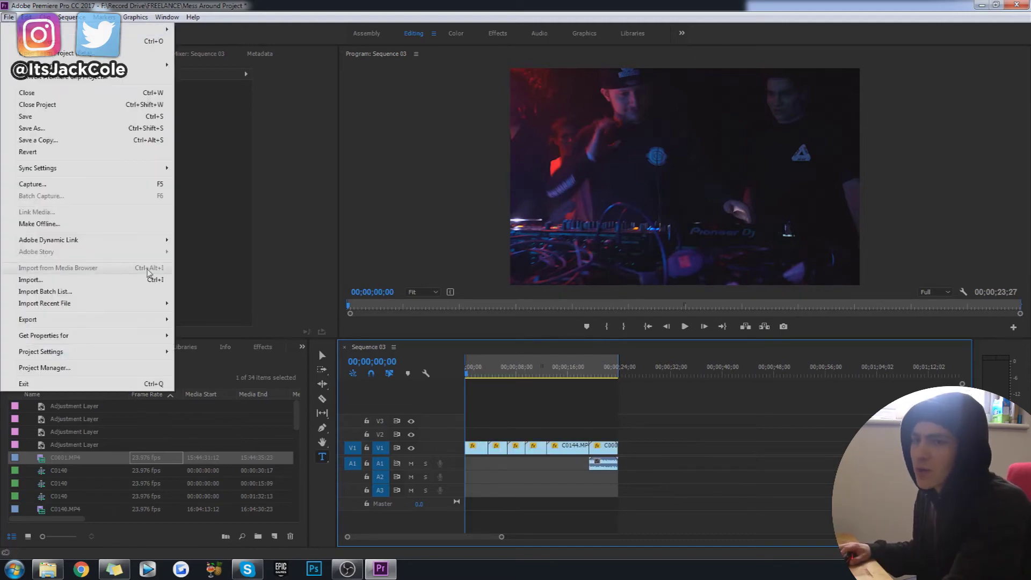
mouse_move(165, 329)
left_click(203, 320)
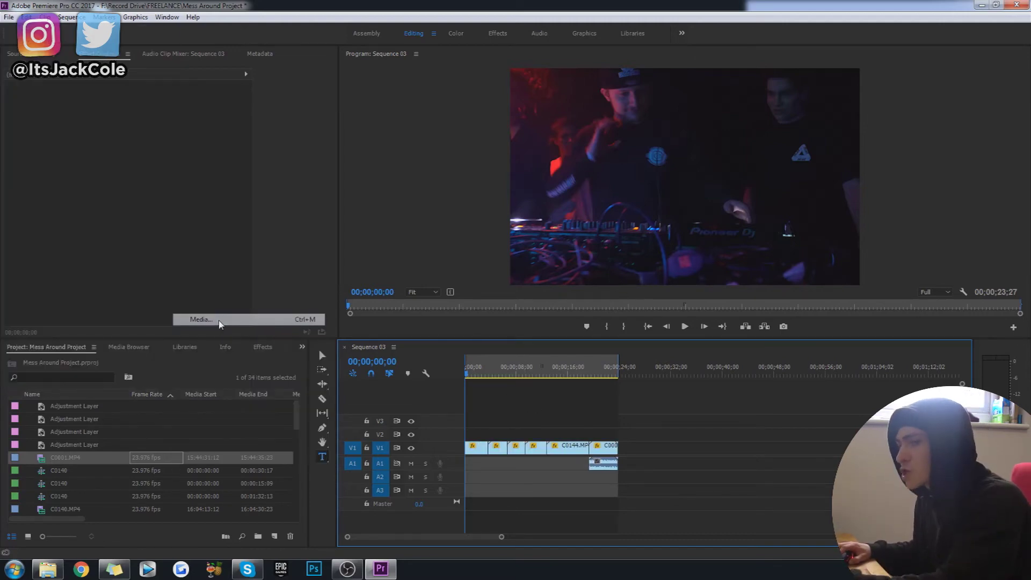
left_click(643, 143)
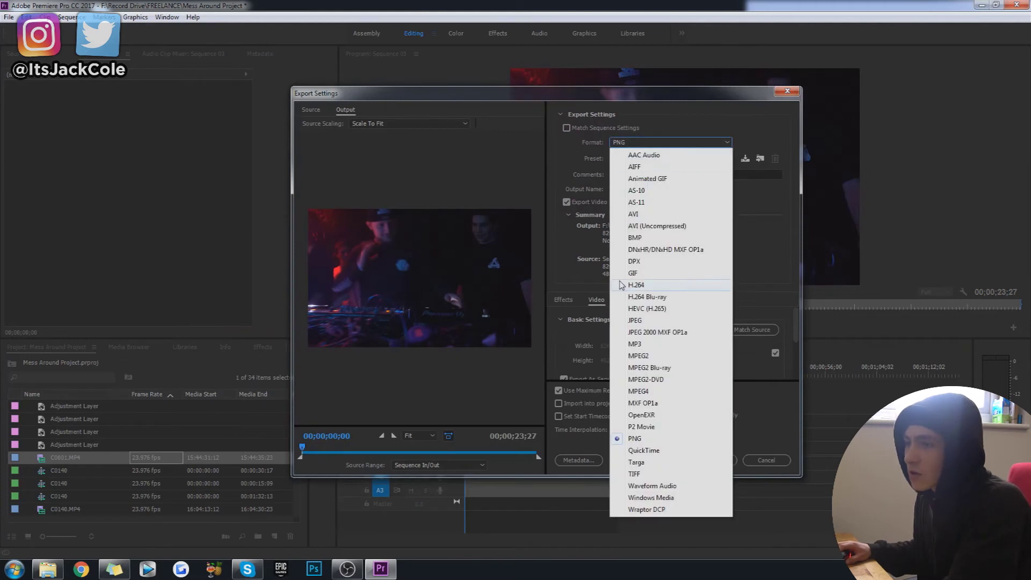
left_click(648, 290)
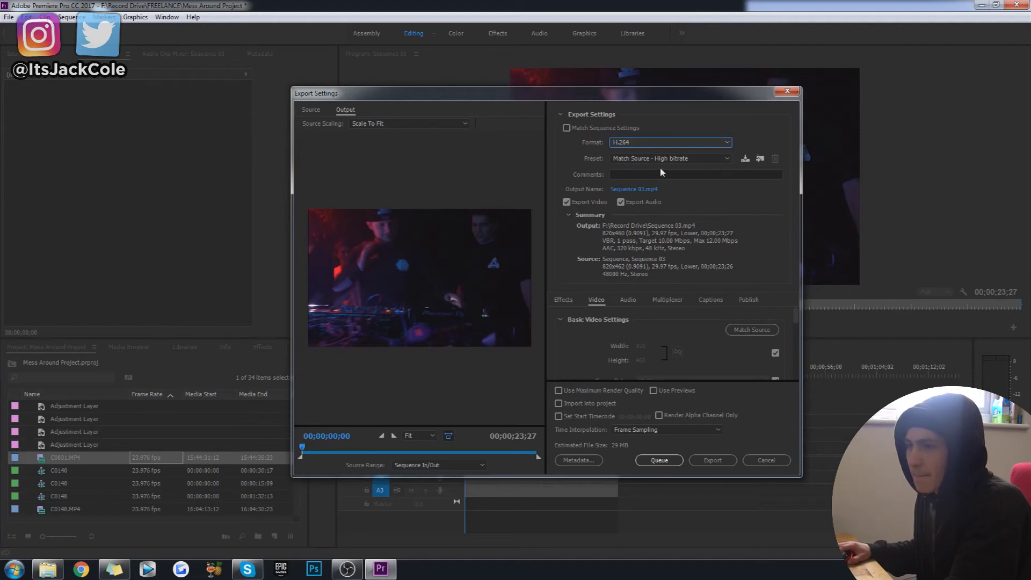
left_click(684, 159)
left_click(717, 421)
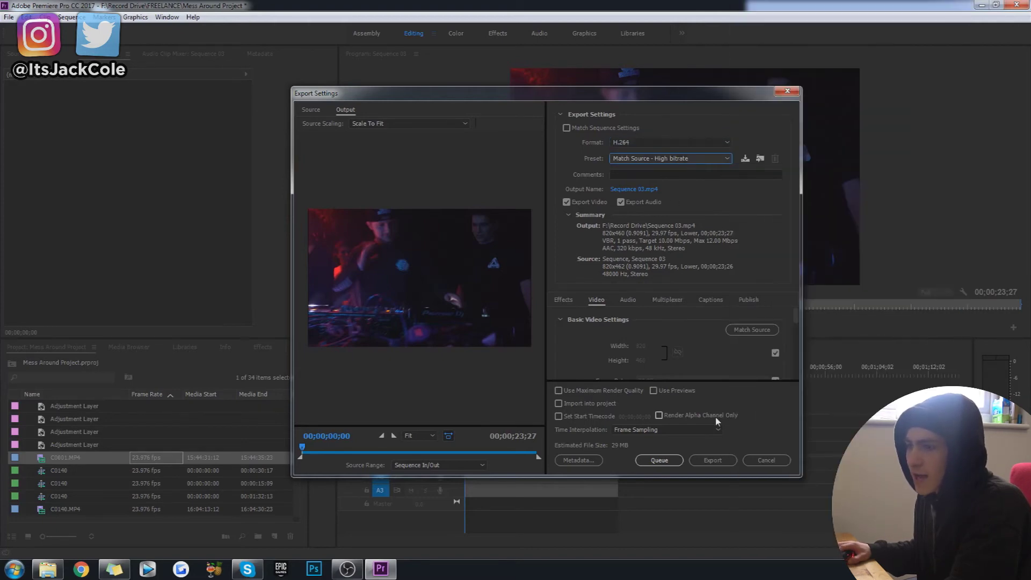
- Enable Render at Maximum Depth, Use Maximum Render Quality and Use Previews for the export
scroll(791, 336, "down", 5)
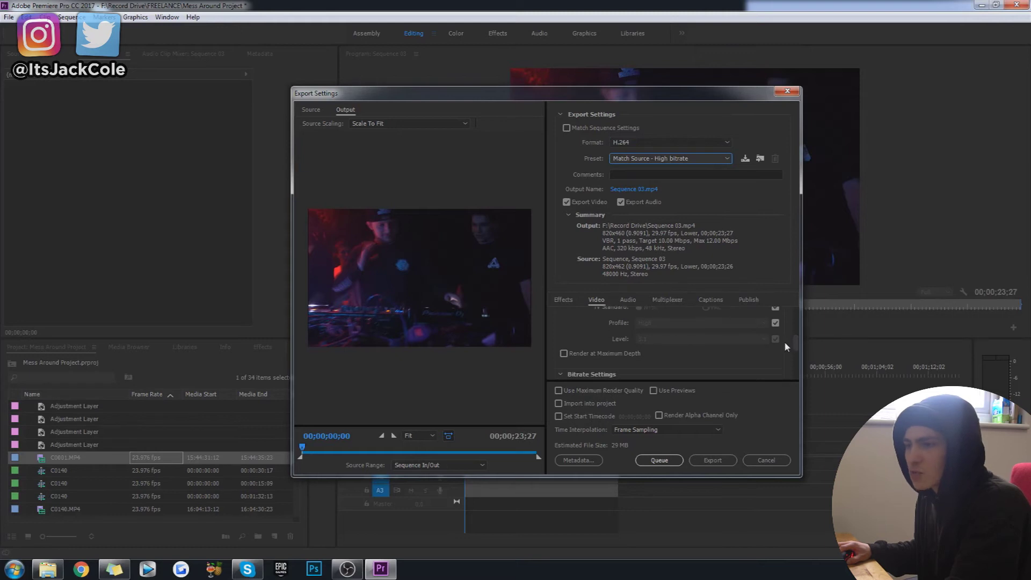
left_click(602, 354)
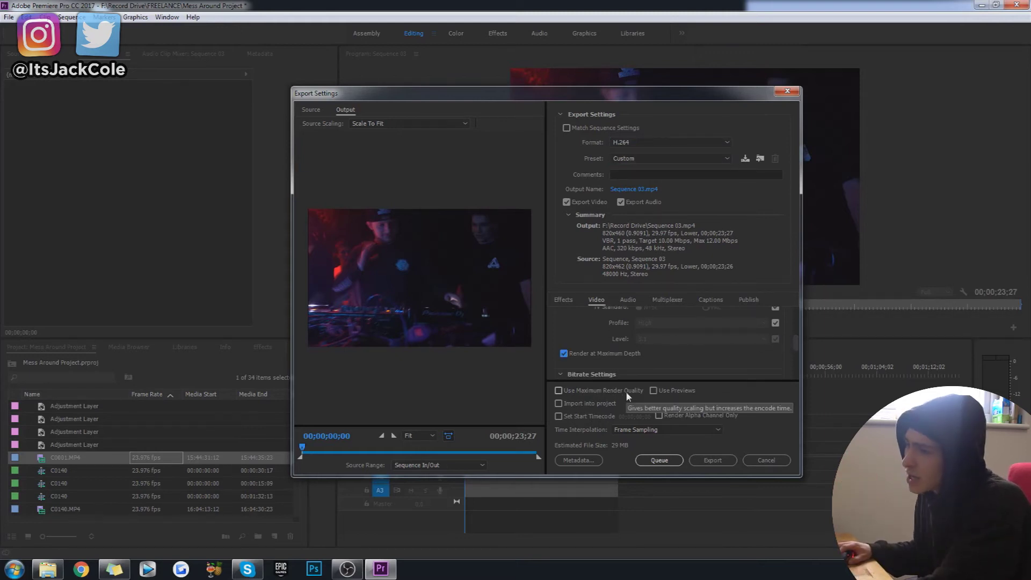
left_click(626, 391)
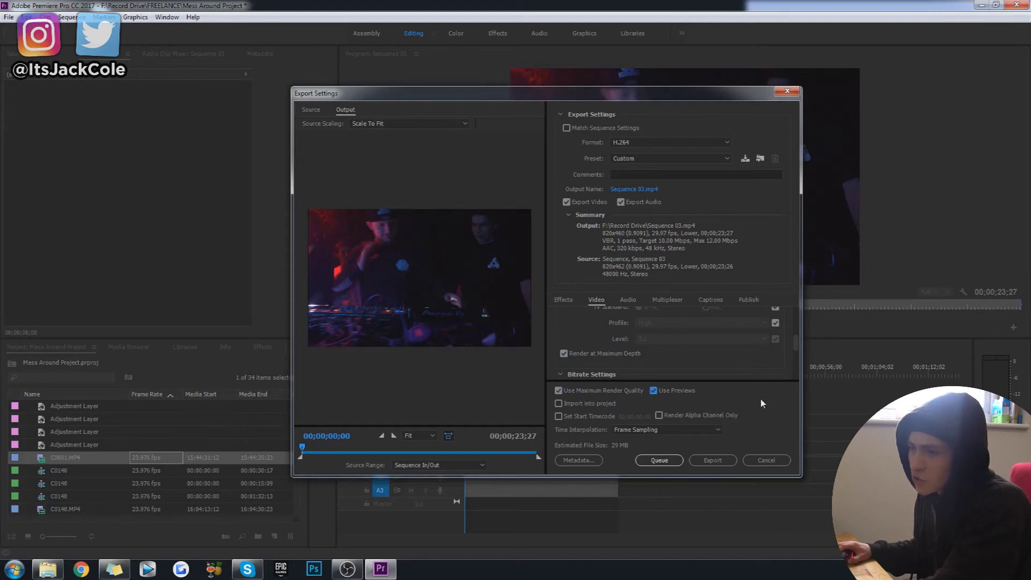
- Name the output file EXAMPLE 4 FACEBOOK COVER in the Record Drive folder and export the video
left_click(646, 191)
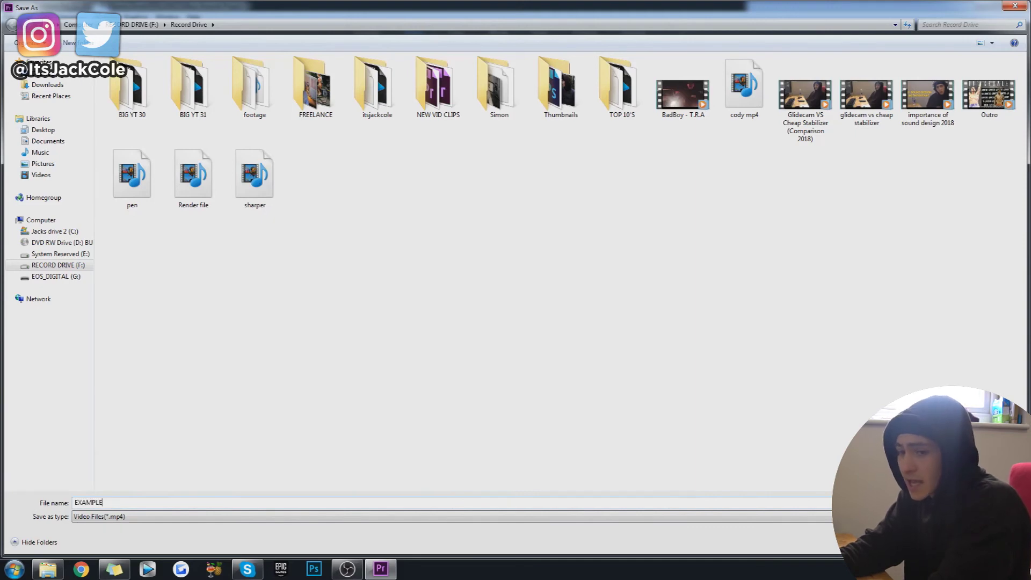
type("EXAMPLE 4 FACEBOOLK CO")
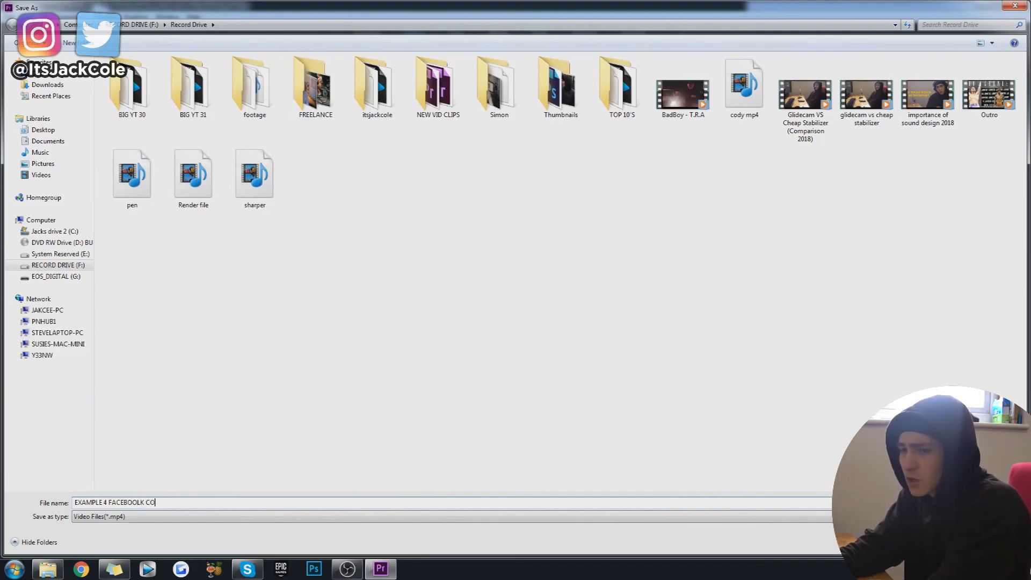
key("BackSpace")
key("BackSpace")
key("BackSpace")
key("BackSpace")
key("BackSpace")
type("K COV")
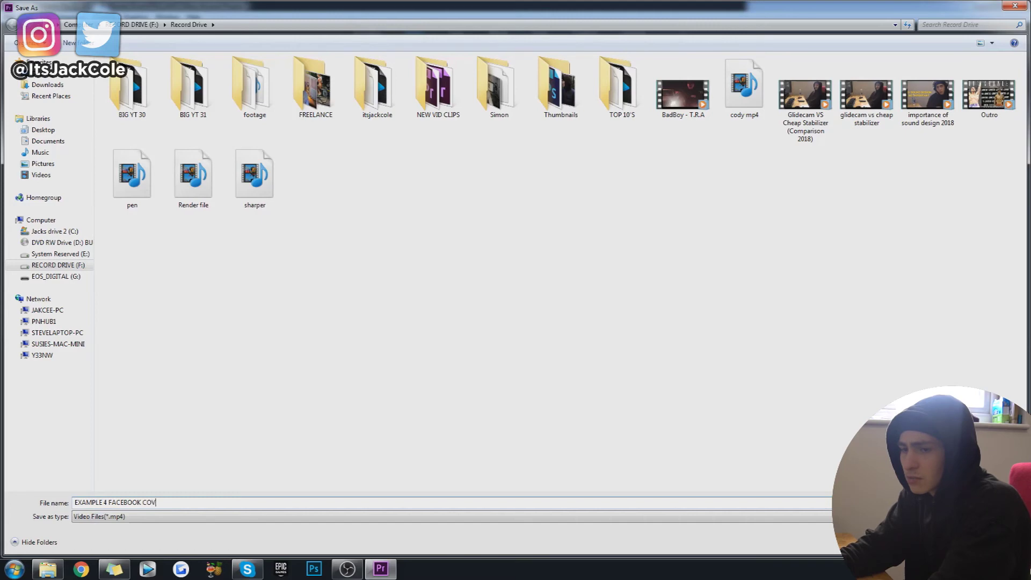
type("ER")
key("Return")
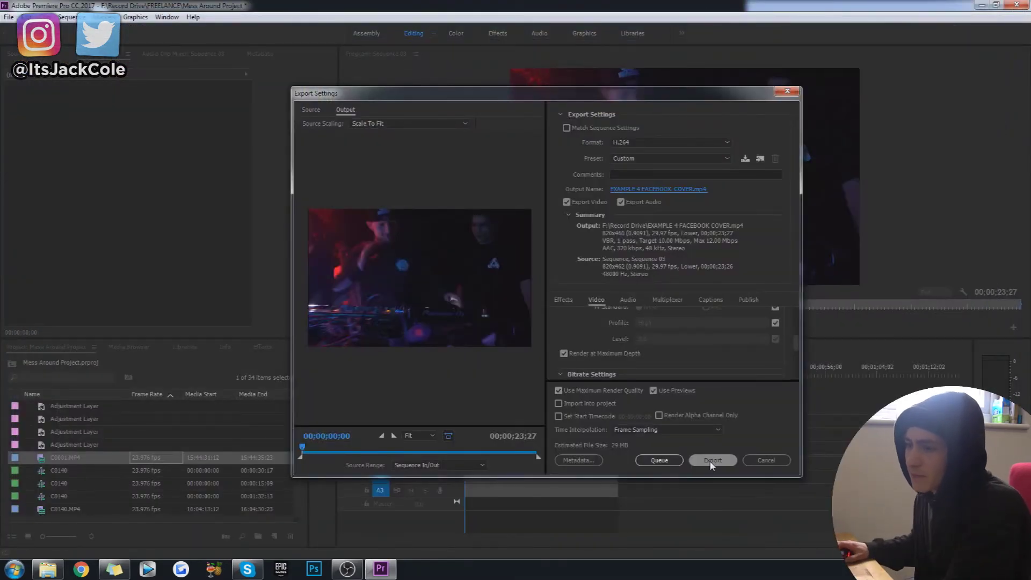
left_click(711, 460)
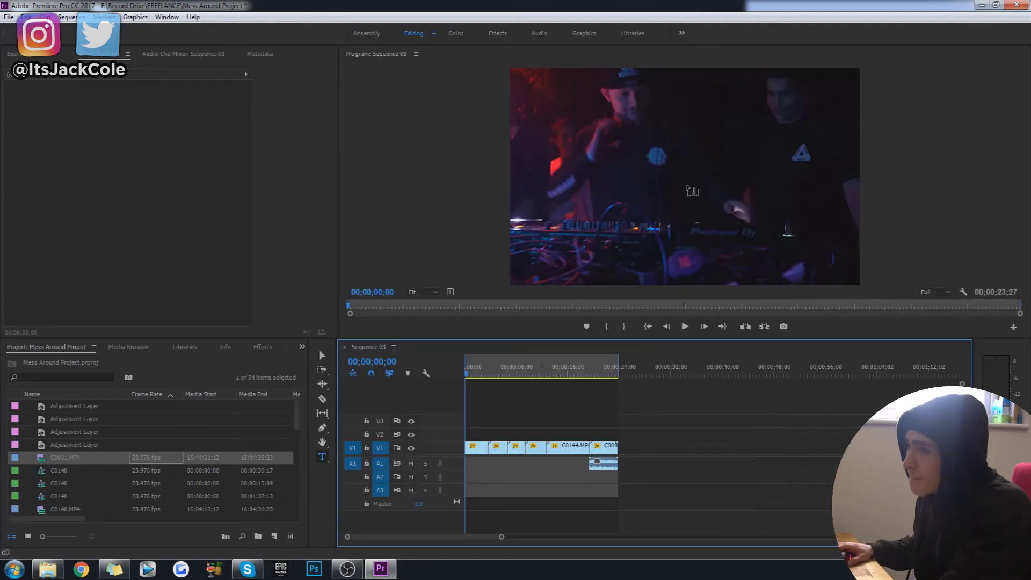
- Save the project, then close Premiere Pro and the Future Footage folder window
key("ctrl+s")
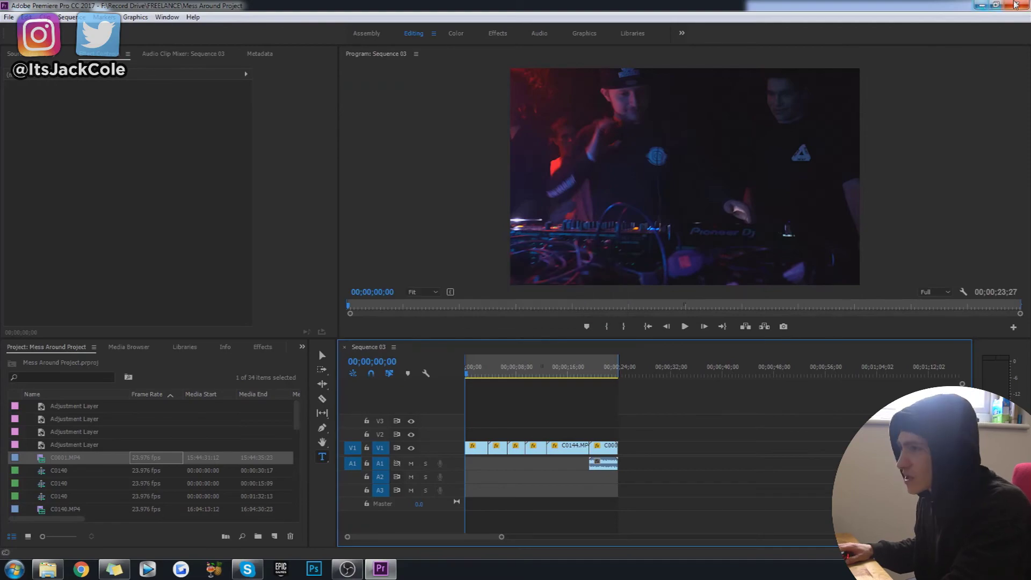
left_click(1017, 5)
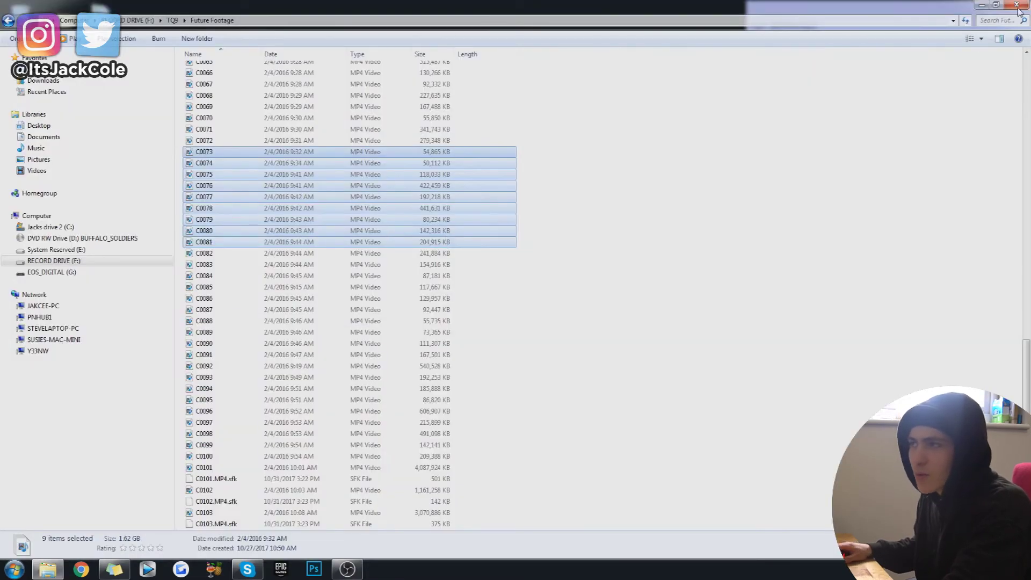
left_click(1018, 7)
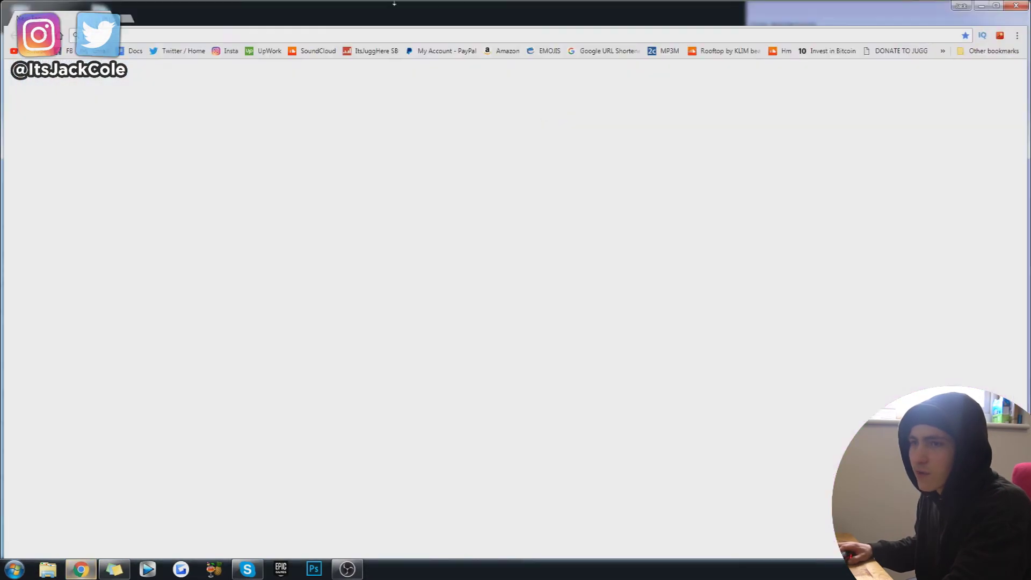
- Switch to Chrome, go to Facebook and open the home view of the TQ9 page
left_click(63, 42)
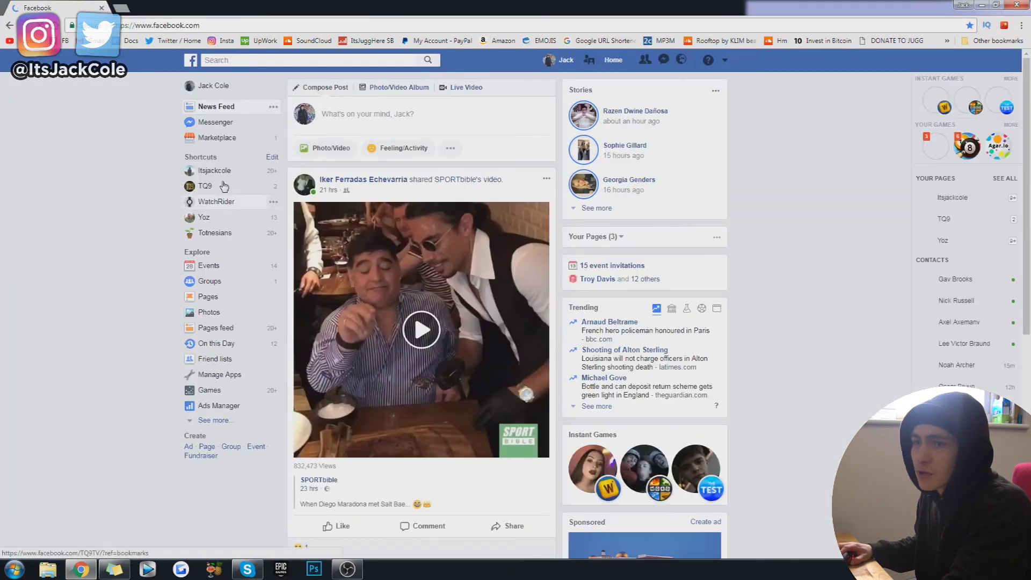
left_click(207, 186)
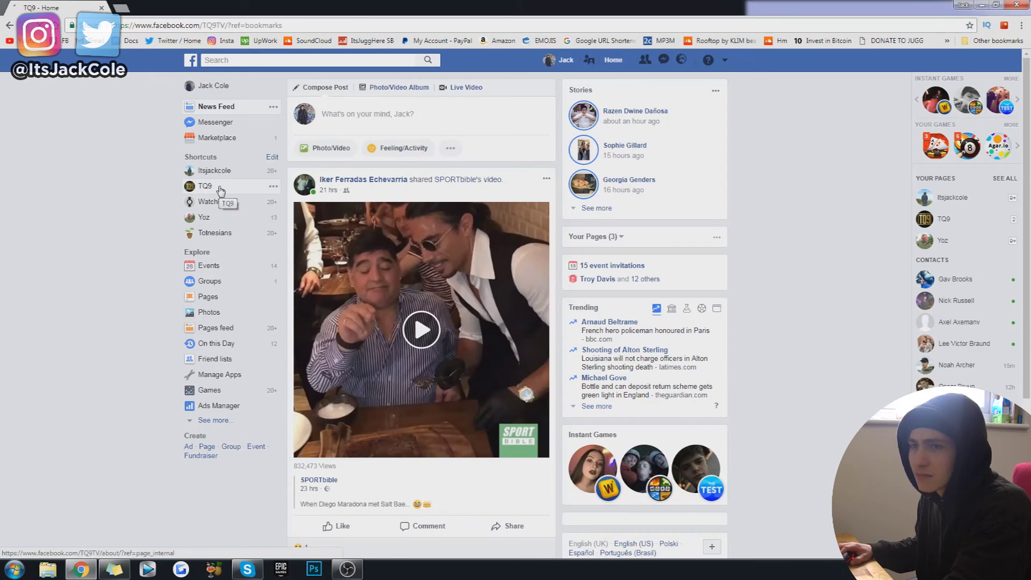
left_click(196, 192)
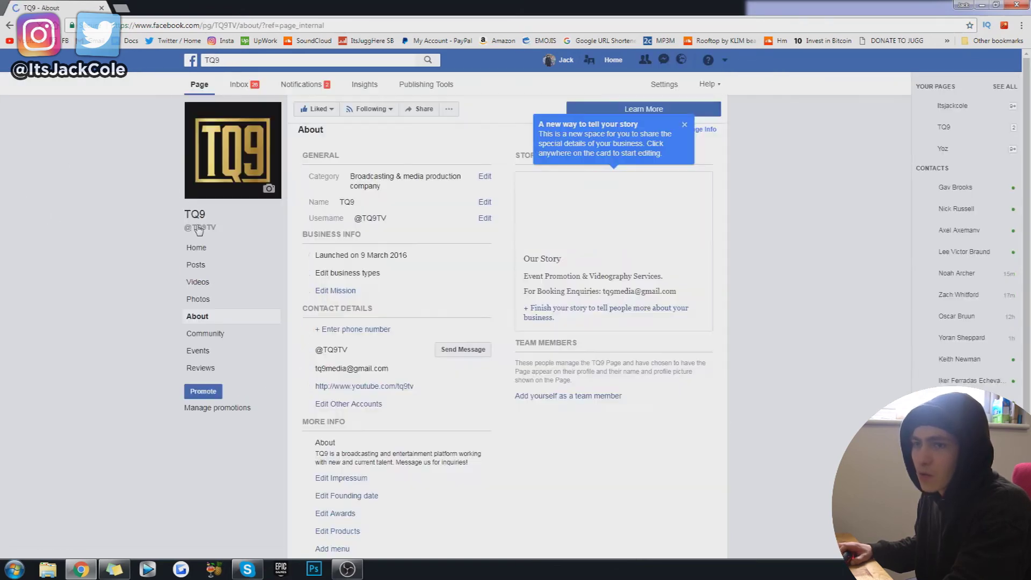
left_click(198, 248)
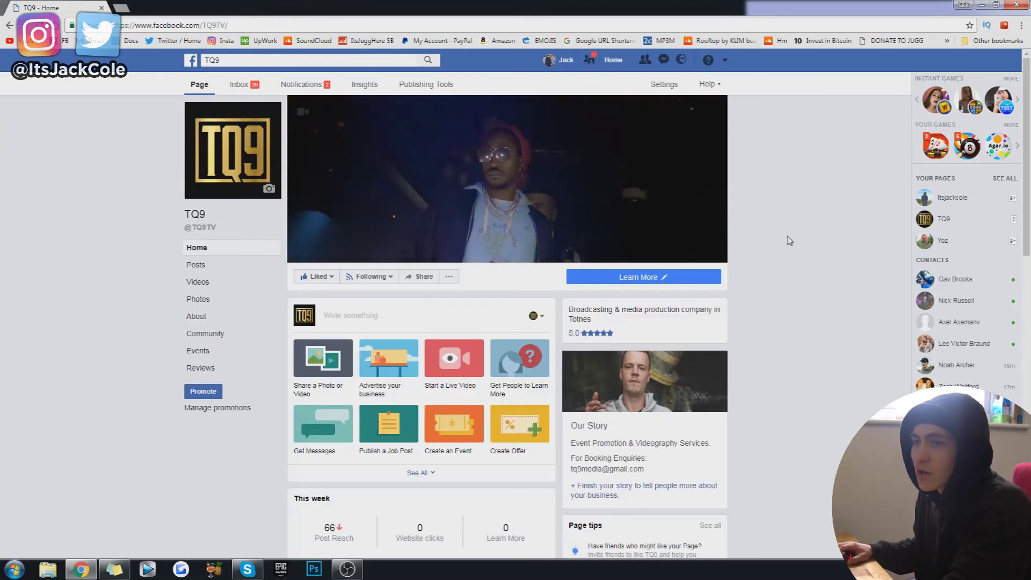
- Change the TQ9 page's cover by uploading the EXAMPLE 4 FACEBOOK COVER video from the Record Drive folder
mouse_move(329, 114)
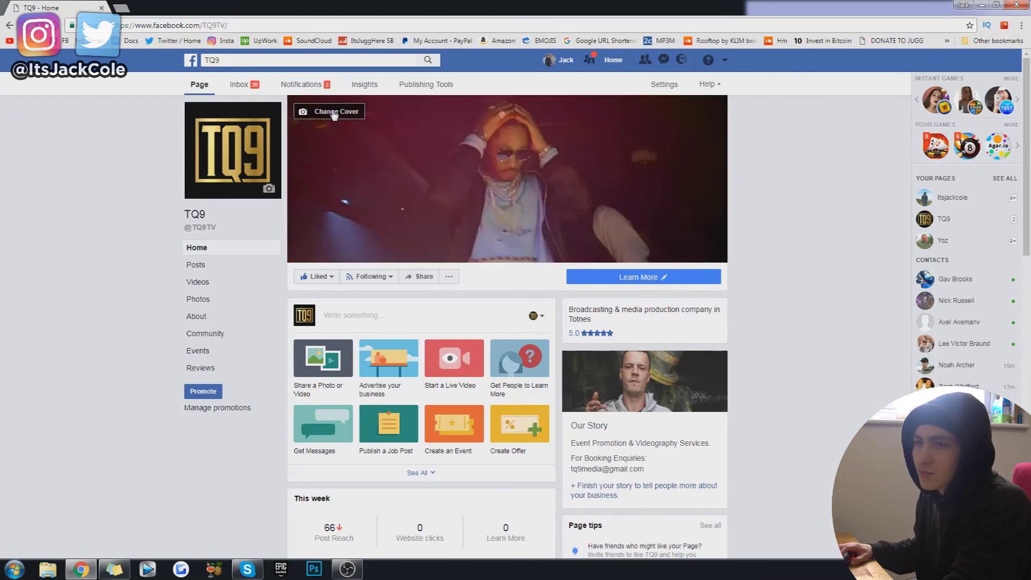
left_click(334, 112)
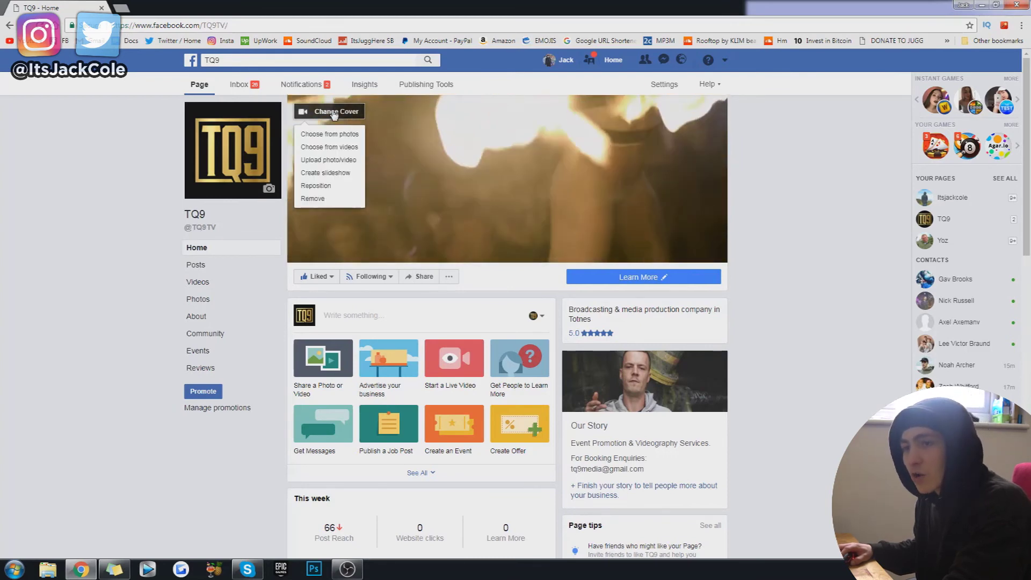
left_click(343, 162)
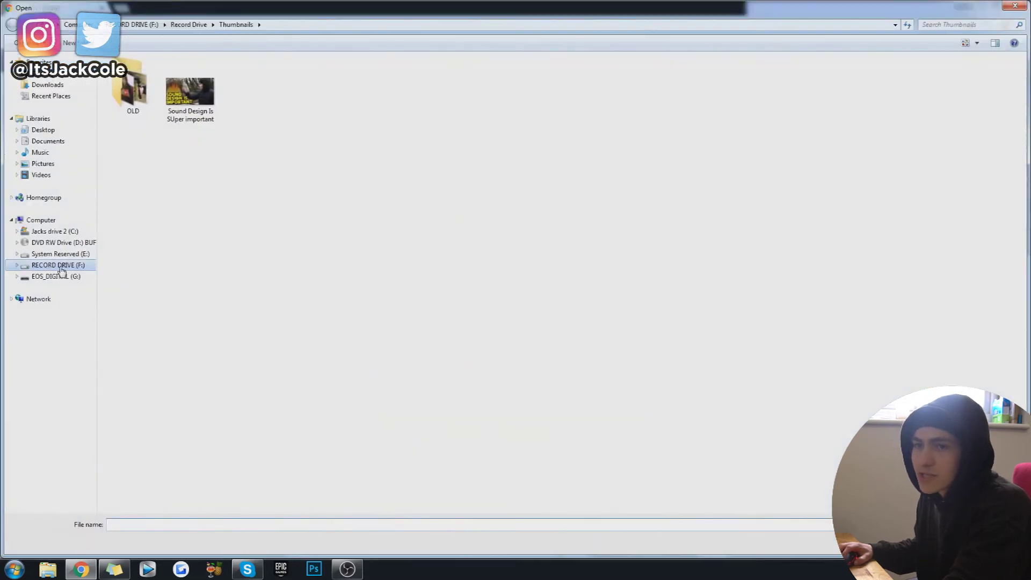
left_click(58, 265)
double_click(203, 271)
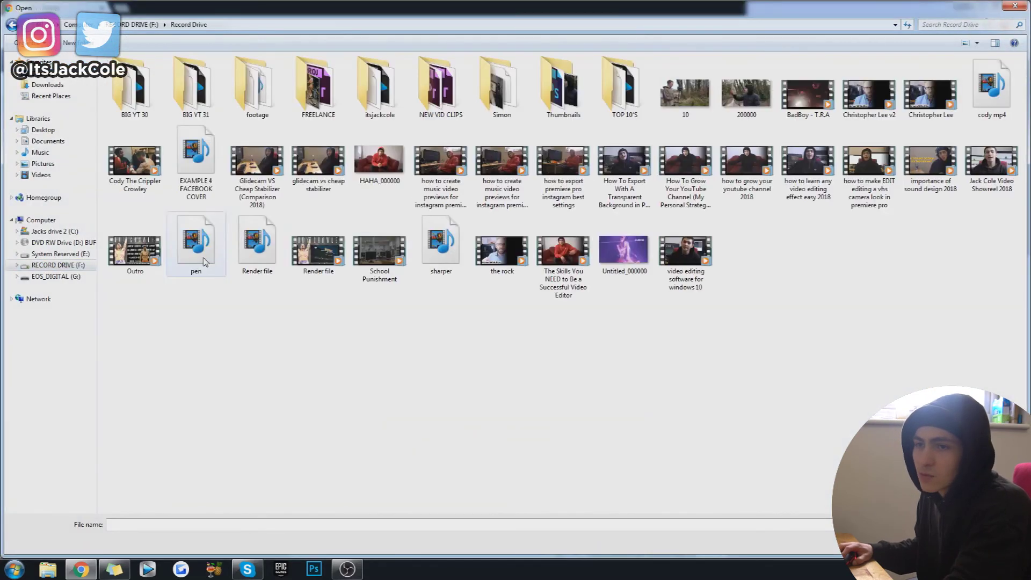
left_click(194, 157)
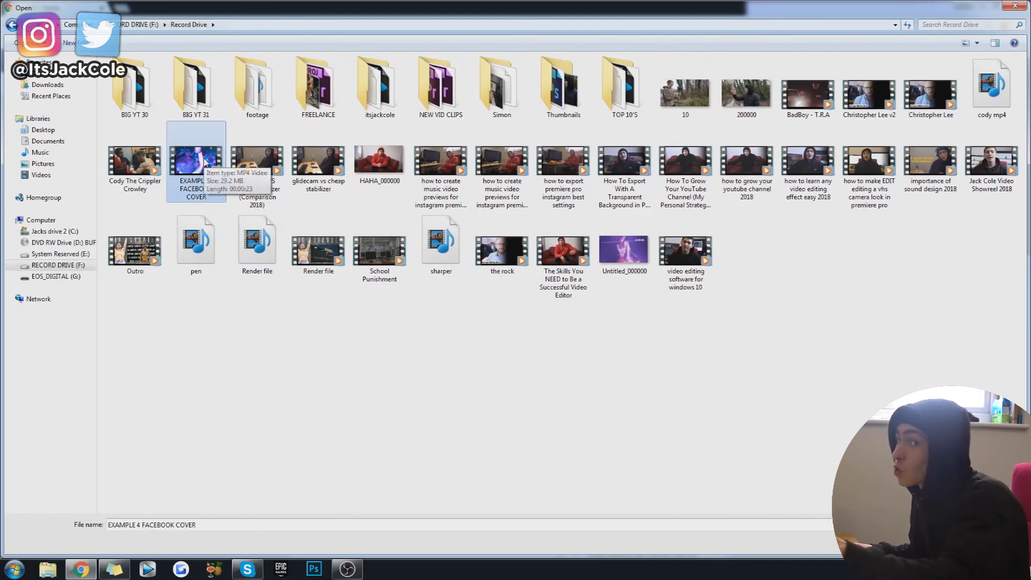
right_click(208, 184)
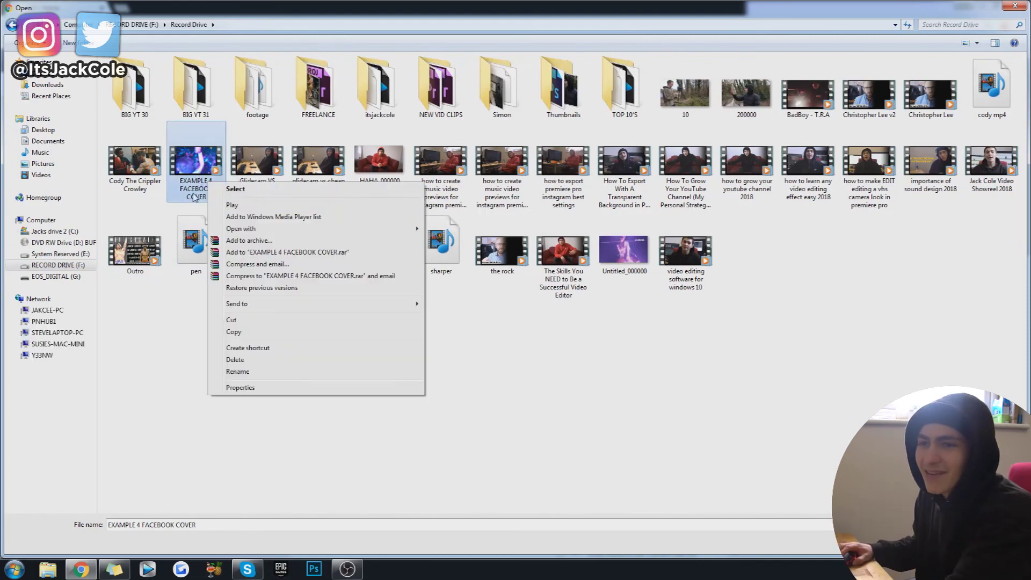
left_click(236, 189)
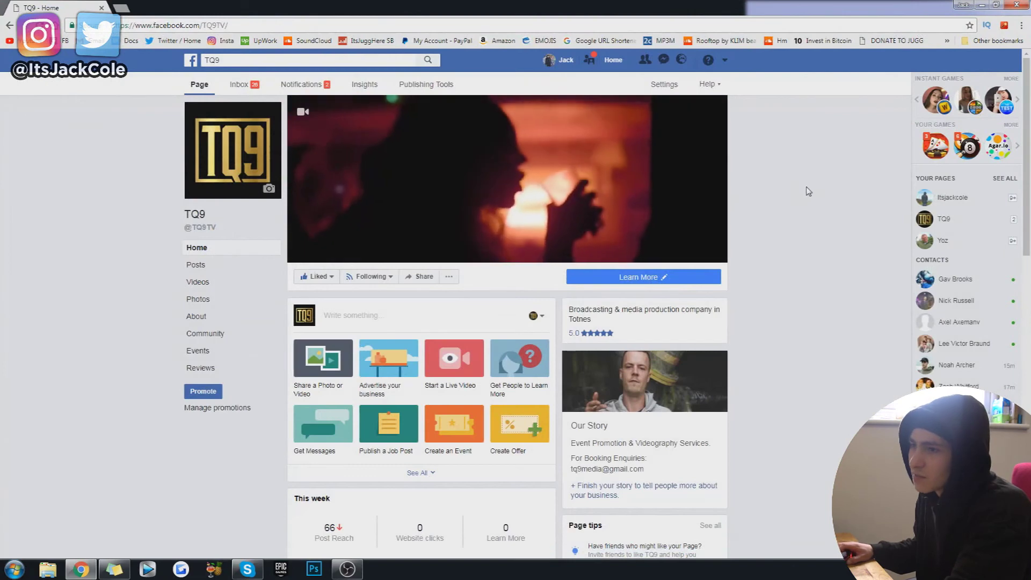